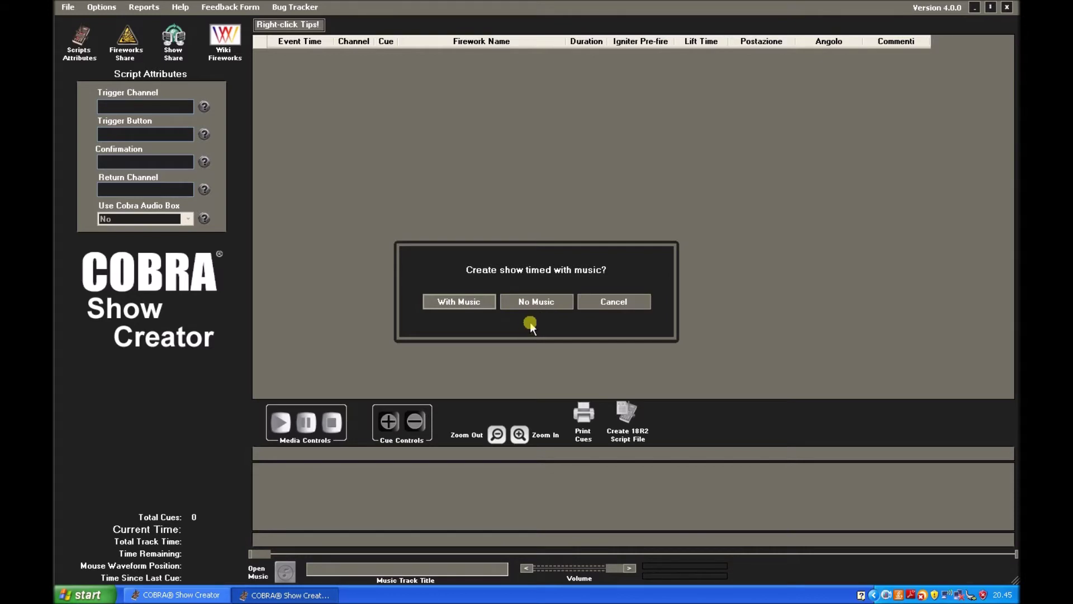
Create a new show timed with music and name it 1.
{"action": "left_click", "coordinate": [457, 304]}
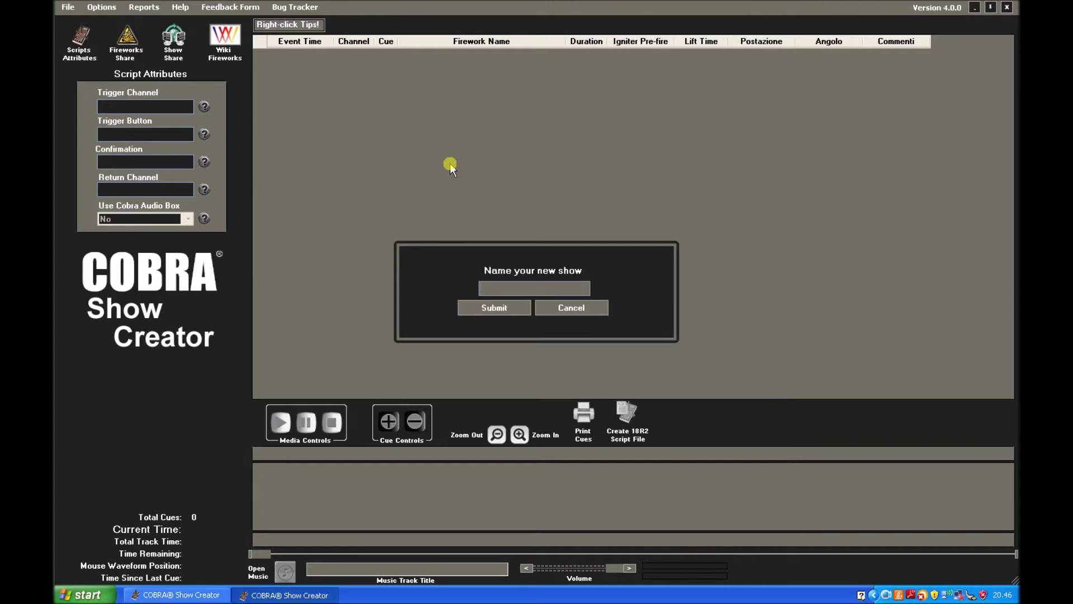
{"action": "type", "text": "1"}
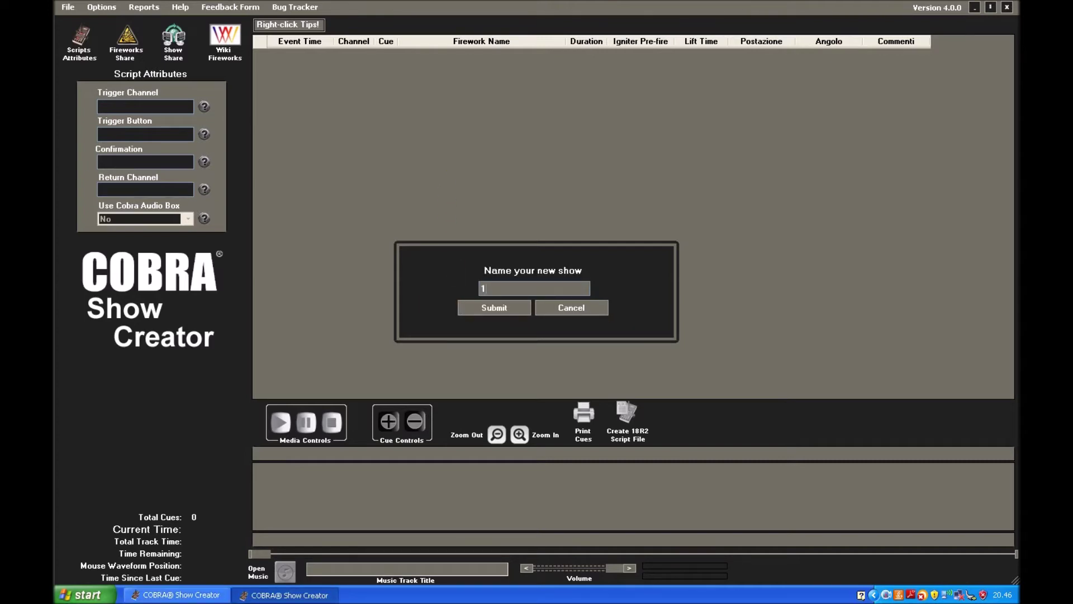
{"action": "left_click", "coordinate": [499, 313]}
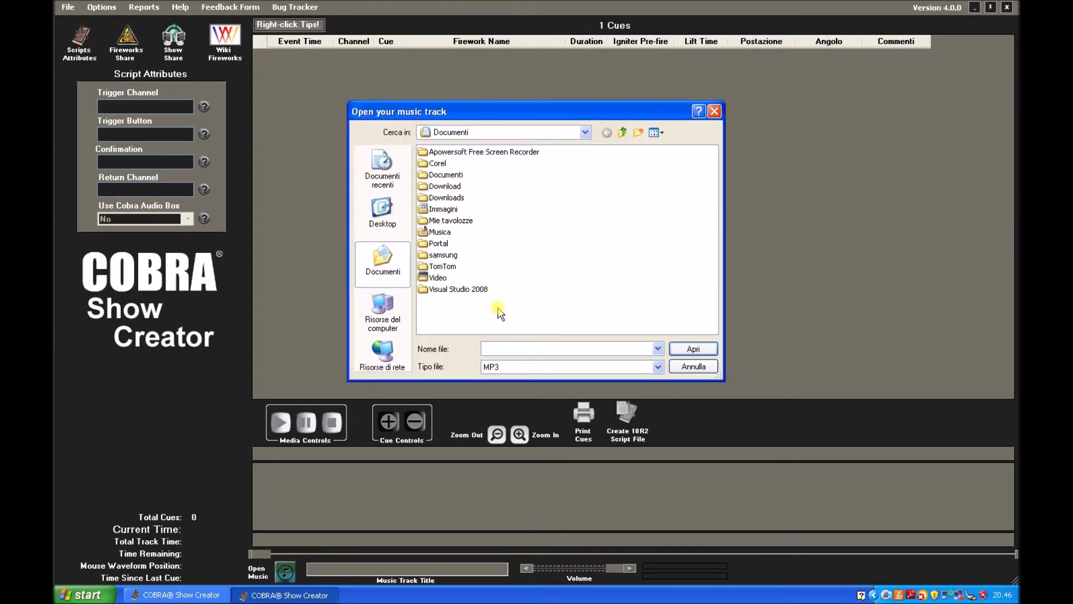
Load the track "Scooter - Fire (Official Video HQ)" from the Desktop as the show's music.
{"action": "left_click", "coordinate": [387, 213]}
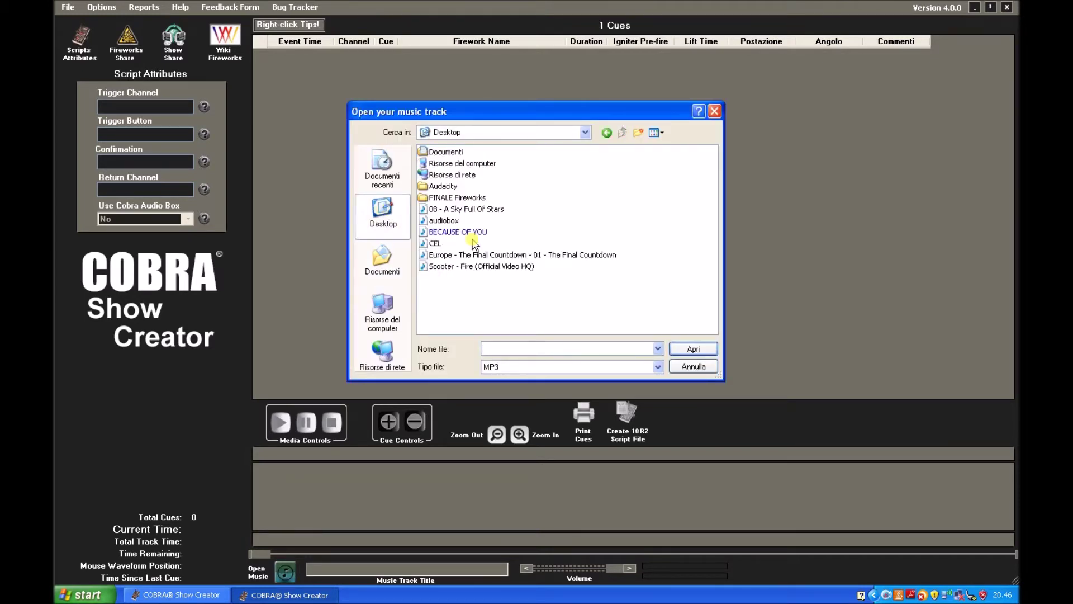
{"action": "left_click", "coordinate": [477, 267]}
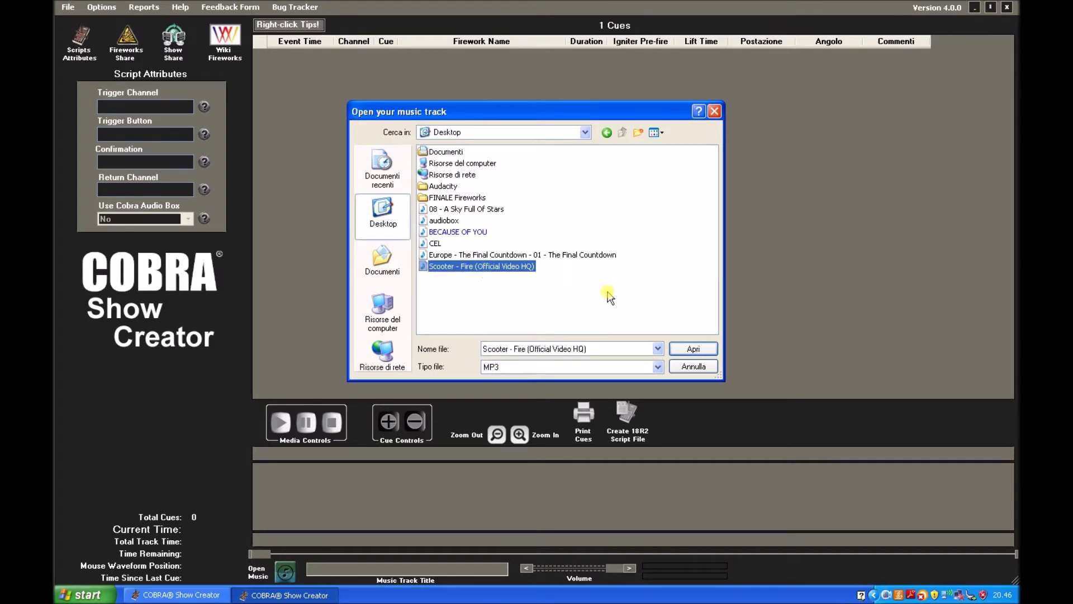
{"action": "left_click", "coordinate": [692, 350]}
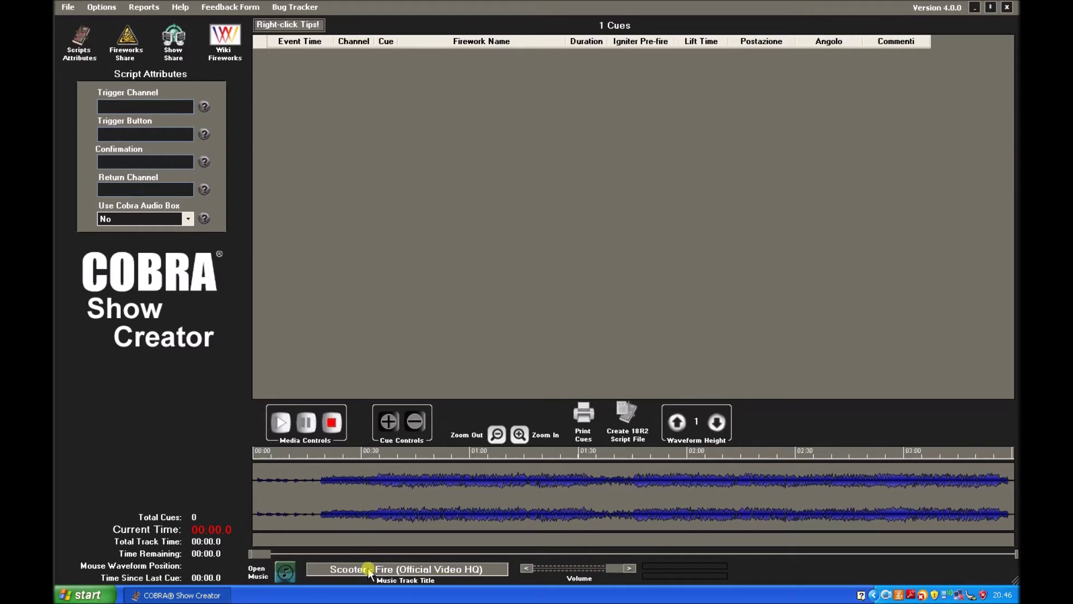
{"action": "left_click", "coordinate": [284, 567]}
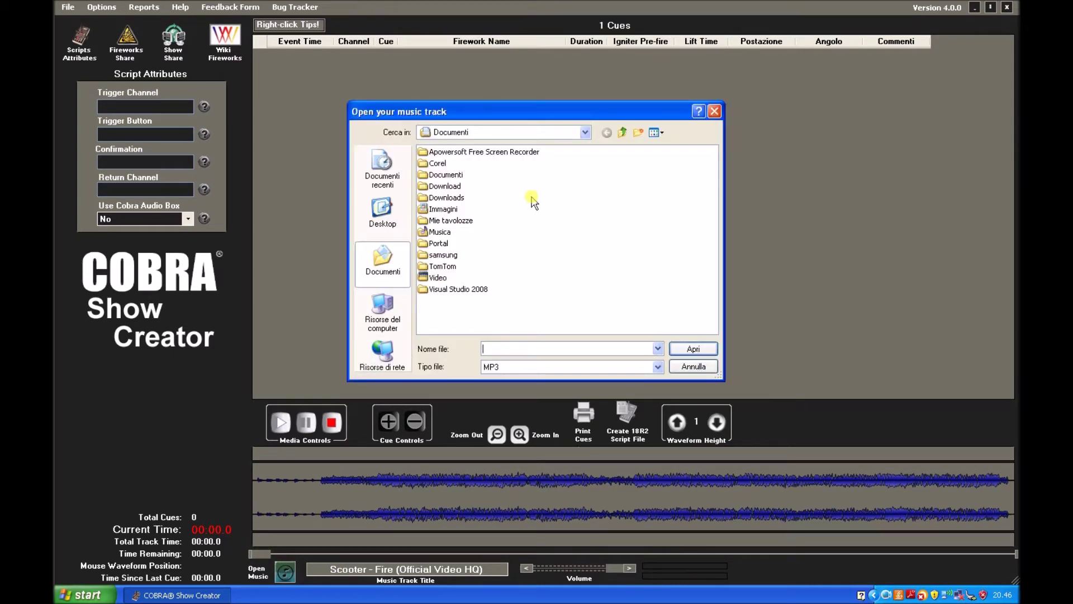
{"action": "left_click", "coordinate": [715, 112]}
{"action": "left_click", "coordinate": [562, 288]}
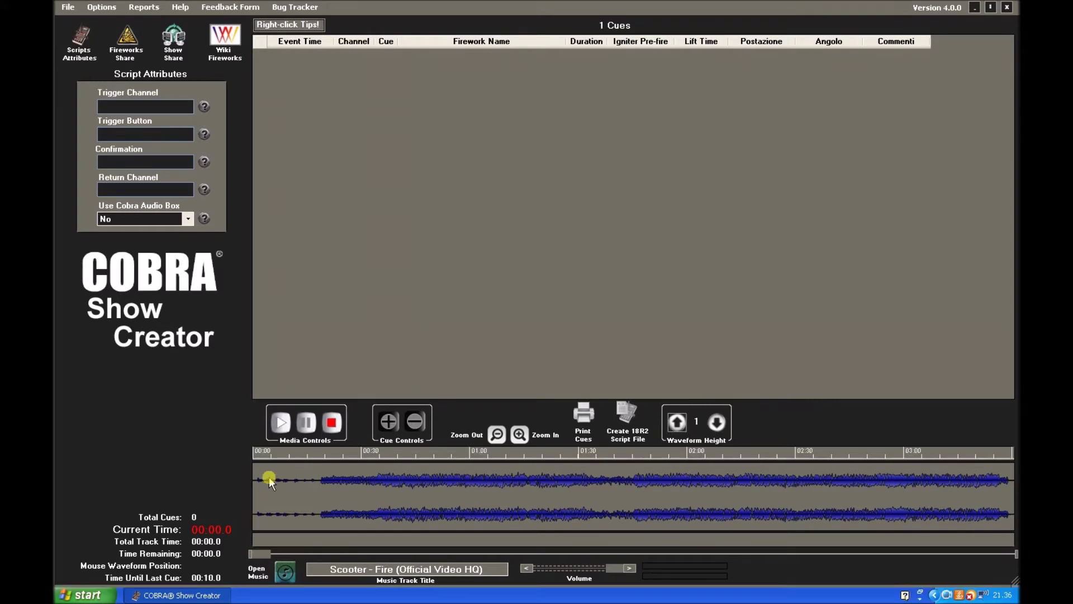
Play the track, add eleven cues in time with the music between about 12 s and 28 s, and pause playback.
{"action": "left_click", "coordinate": [279, 423]}
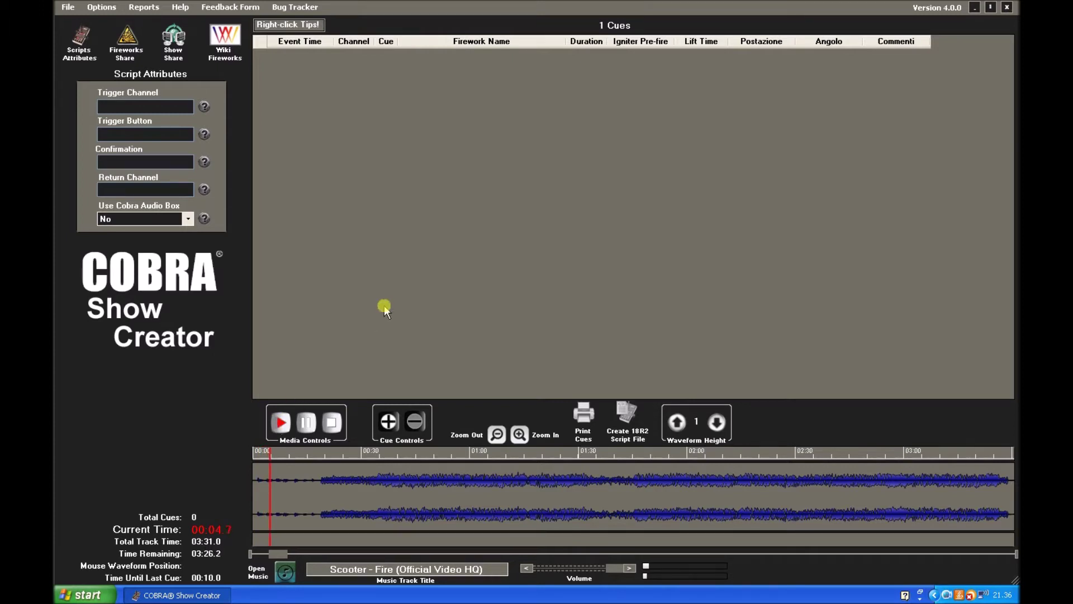
{"action": "left_click", "coordinate": [387, 423]}
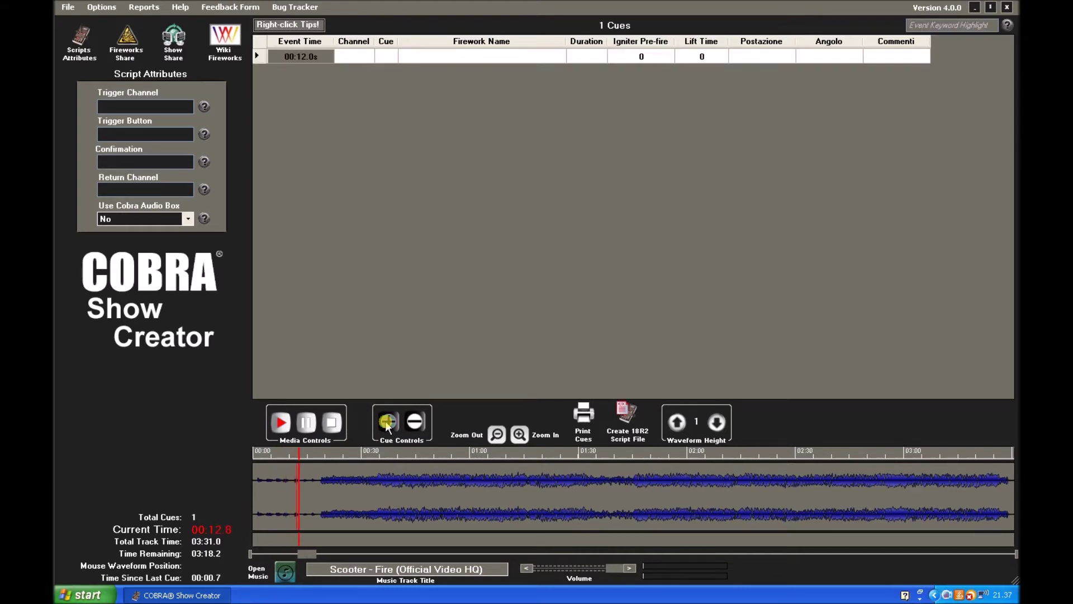
{"action": "left_click", "coordinate": [387, 423]}
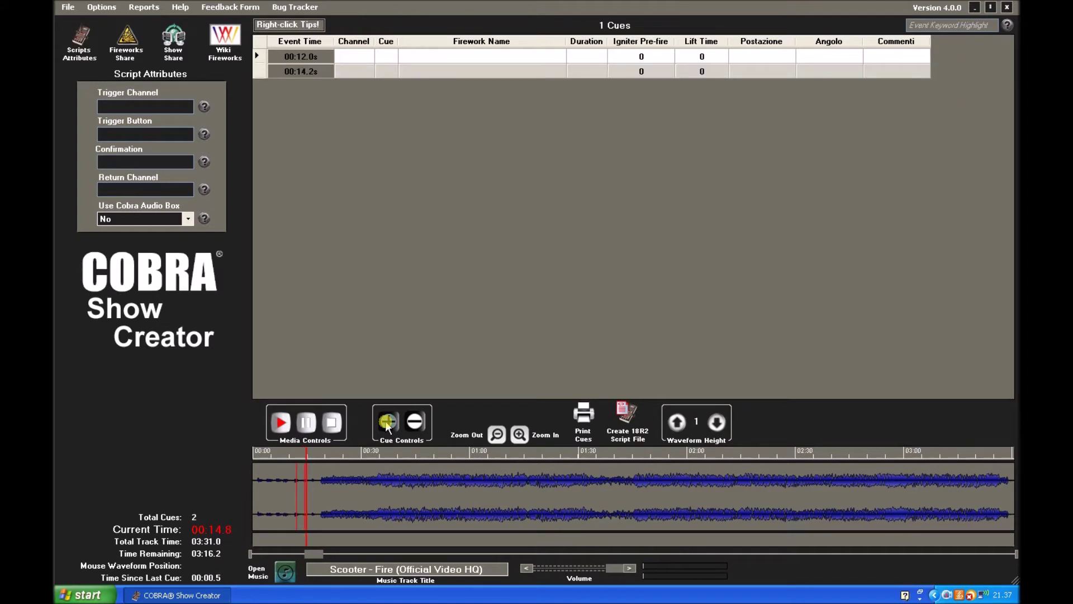
{"action": "left_click", "coordinate": [387, 423]}
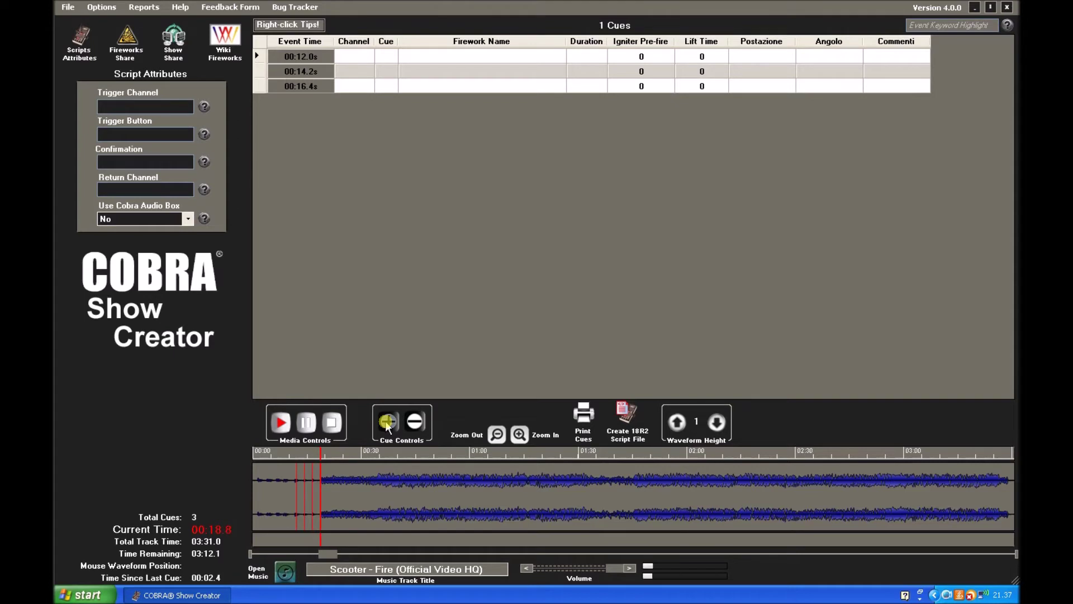
{"action": "left_click", "coordinate": [387, 423]}
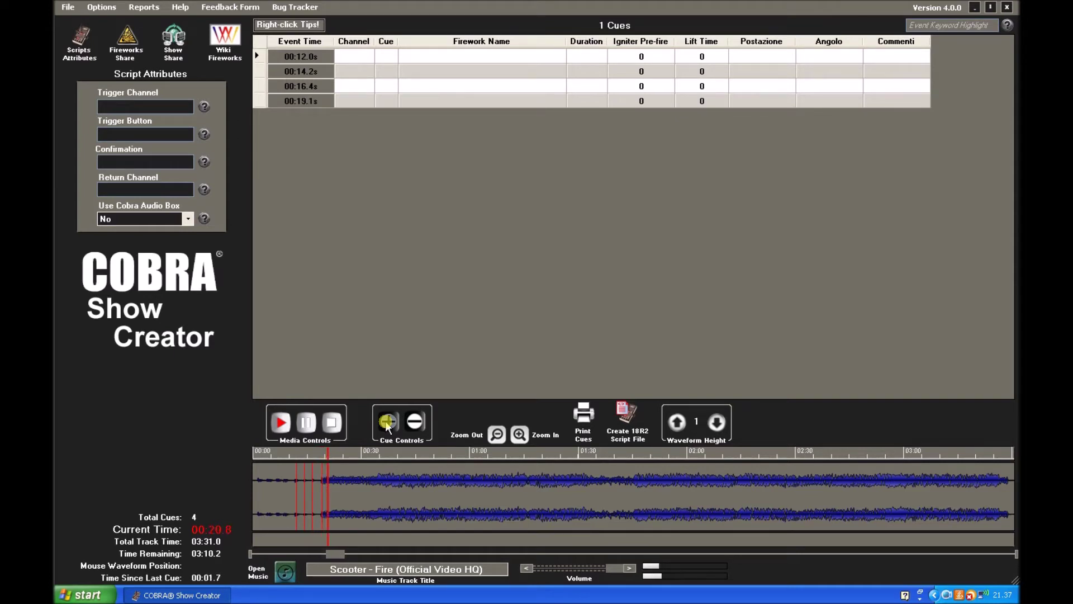
{"action": "left_click", "coordinate": [387, 423]}
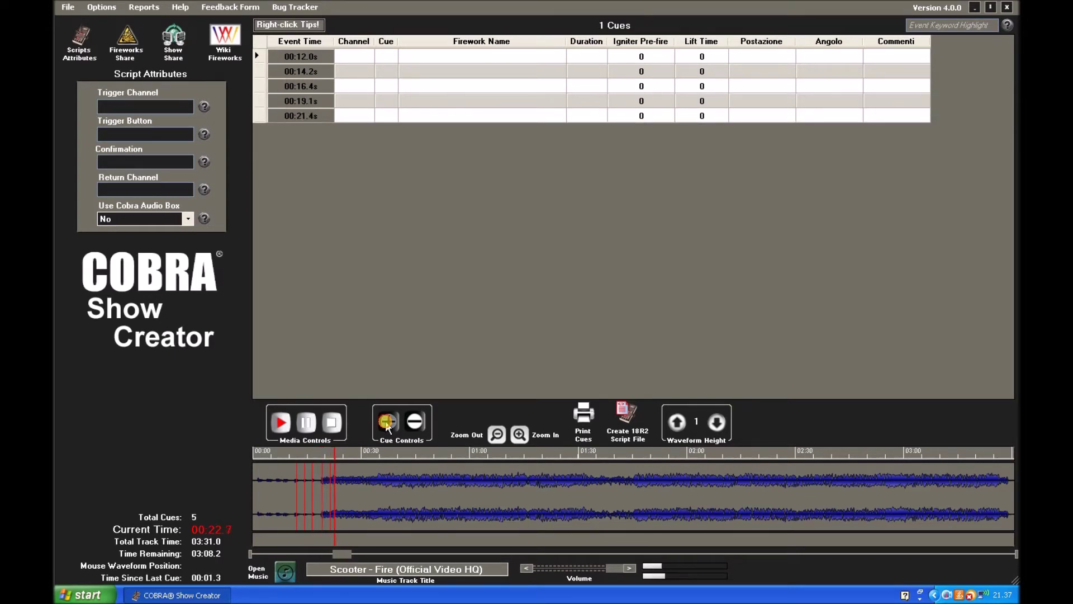
{"action": "left_click", "coordinate": [386, 423]}
{"action": "left_click", "coordinate": [387, 424]}
{"action": "left_click", "coordinate": [386, 423]}
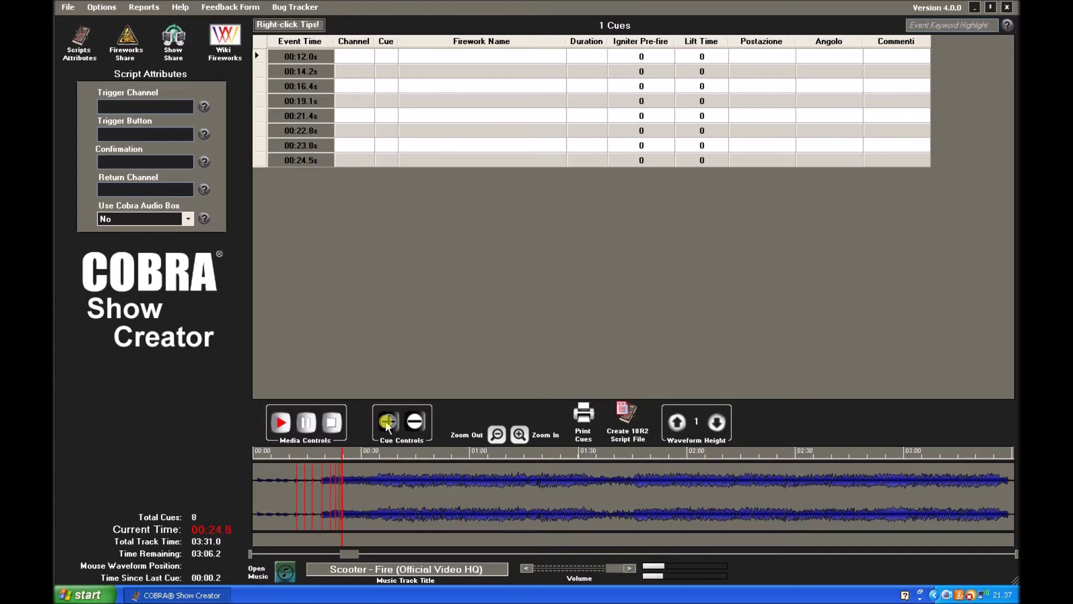
{"action": "left_click", "coordinate": [387, 423]}
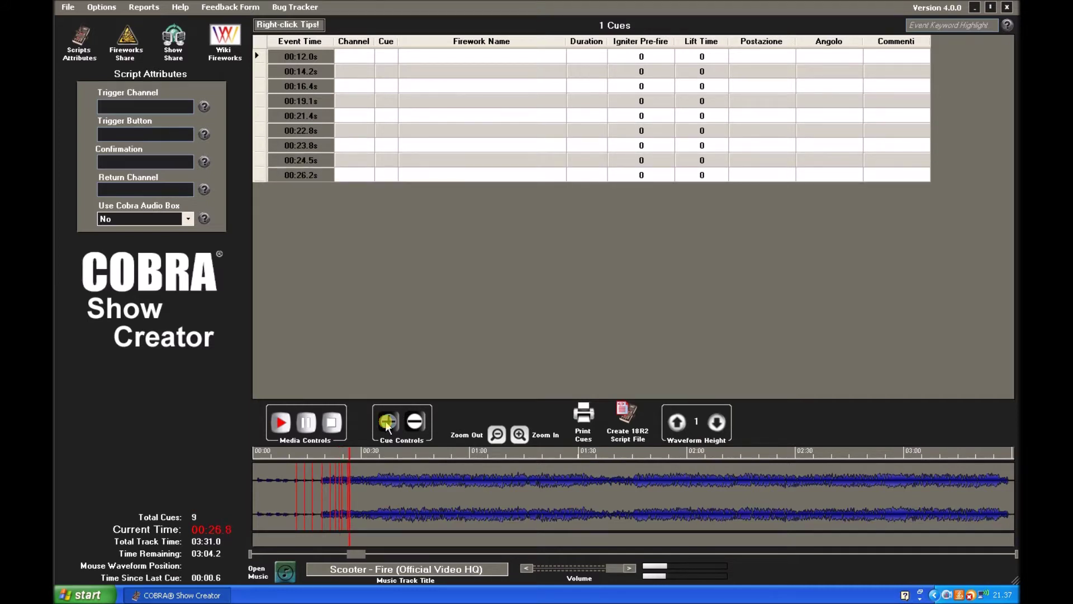
{"action": "left_click", "coordinate": [387, 423]}
{"action": "left_click", "coordinate": [387, 423]}
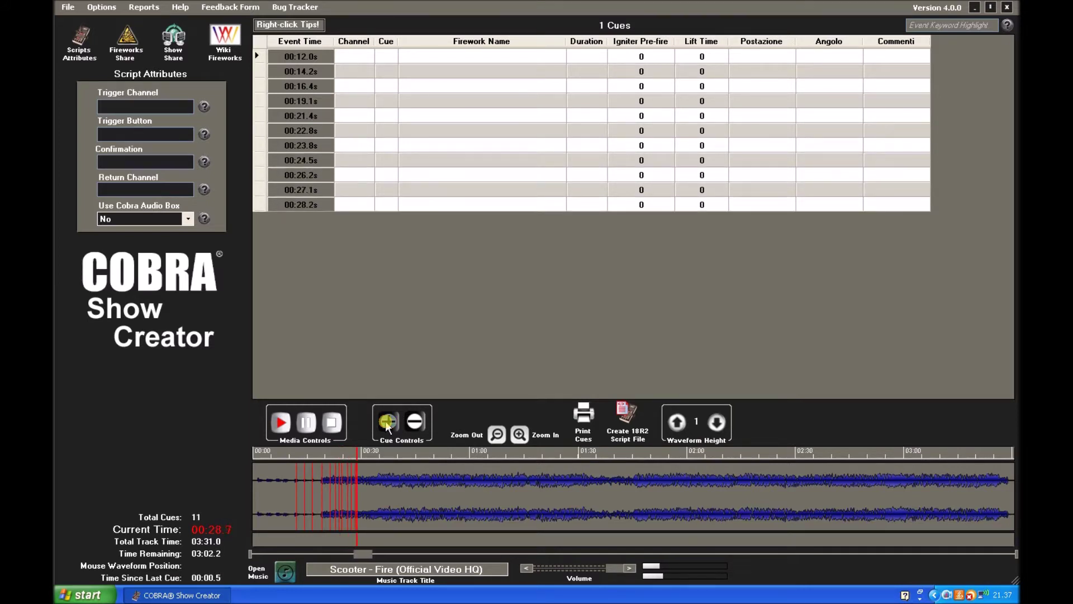
{"action": "left_click", "coordinate": [306, 422]}
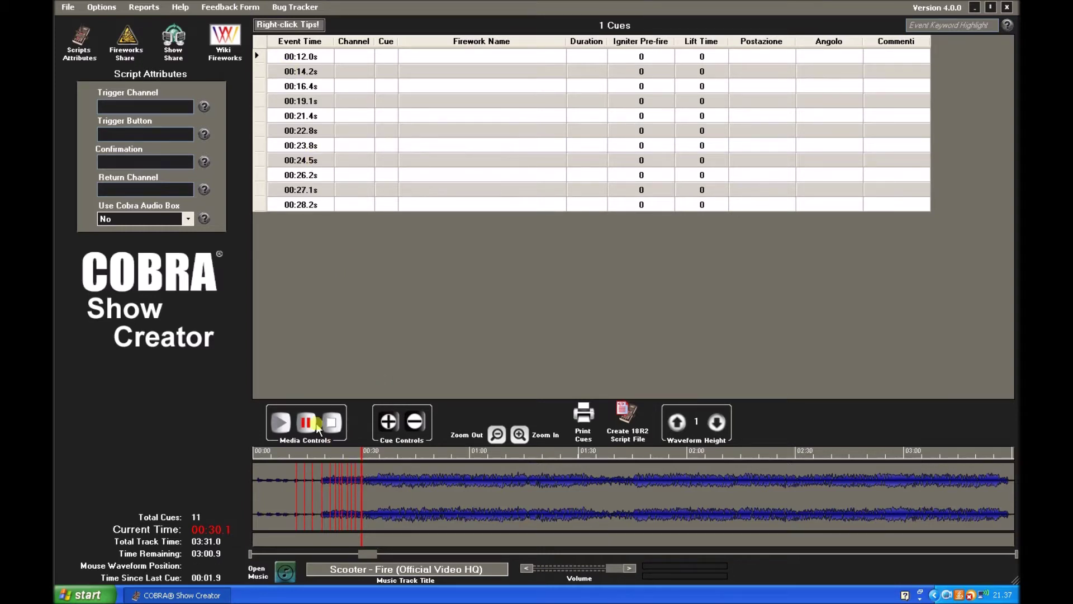
Move the playback position to about 43 s on the track's waveform.
{"action": "left_click", "coordinate": [377, 553]}
{"action": "left_click_drag", "start_coordinate": [377, 553], "coordinate": [395, 553]}
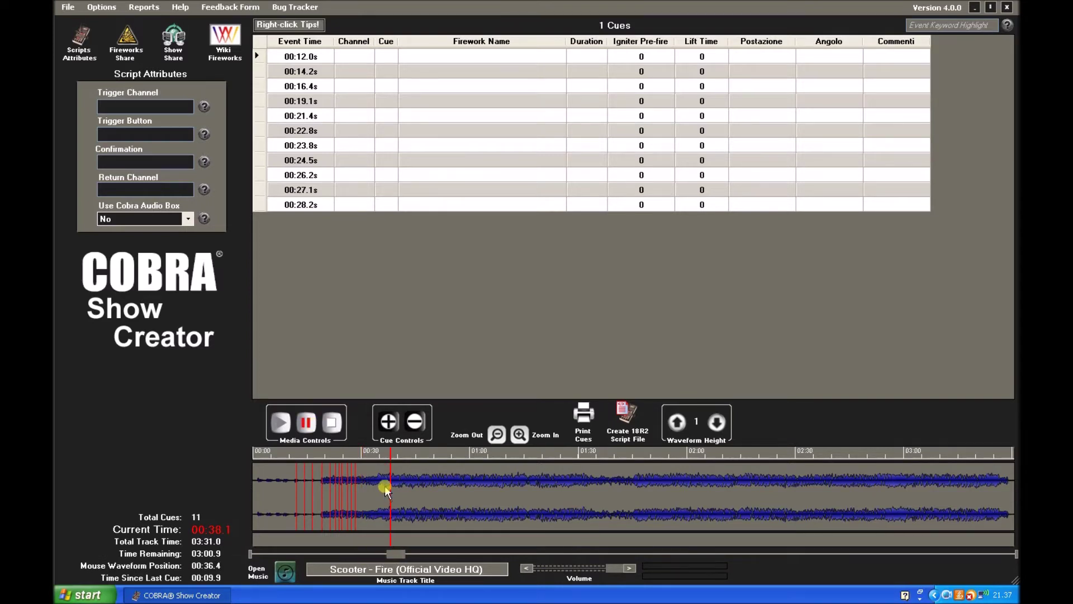
{"action": "left_click", "coordinate": [383, 485]}
{"action": "left_click", "coordinate": [409, 484]}
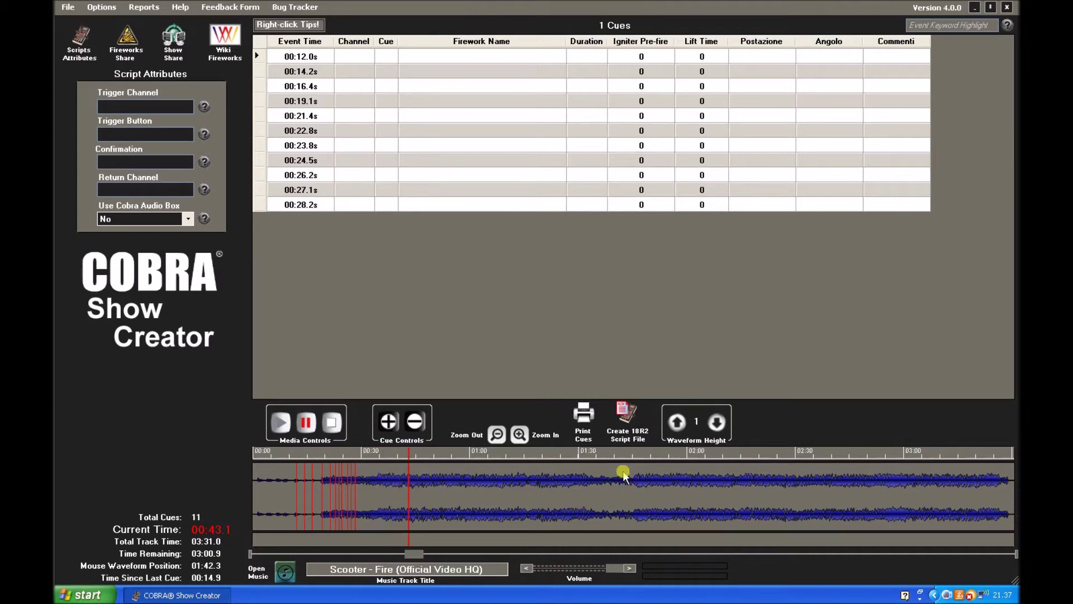
Raise the height of the stereo waveform to 2.
{"action": "left_click", "coordinate": [676, 423]}
{"action": "left_click", "coordinate": [675, 423]}
{"action": "left_click", "coordinate": [675, 423]}
{"action": "left_click", "coordinate": [676, 423]}
{"action": "left_click", "coordinate": [676, 423]}
{"action": "left_click", "coordinate": [676, 423]}
{"action": "left_click", "coordinate": [676, 424]}
{"action": "left_click", "coordinate": [677, 424]}
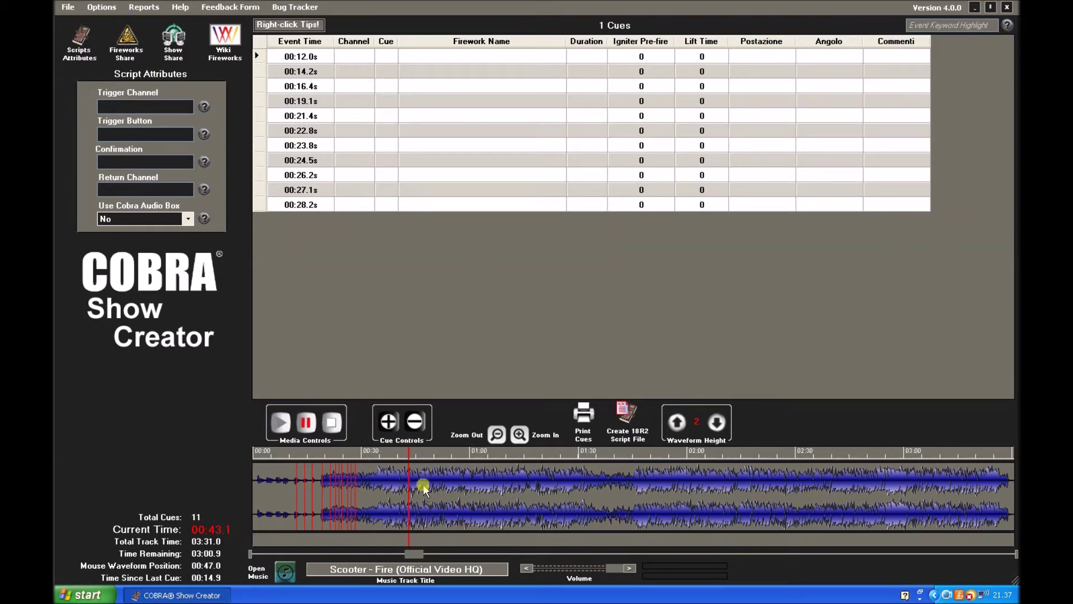
Change the waveform style to Wave Form Mono in the settings and save them.
{"action": "left_click", "coordinate": [102, 7]}
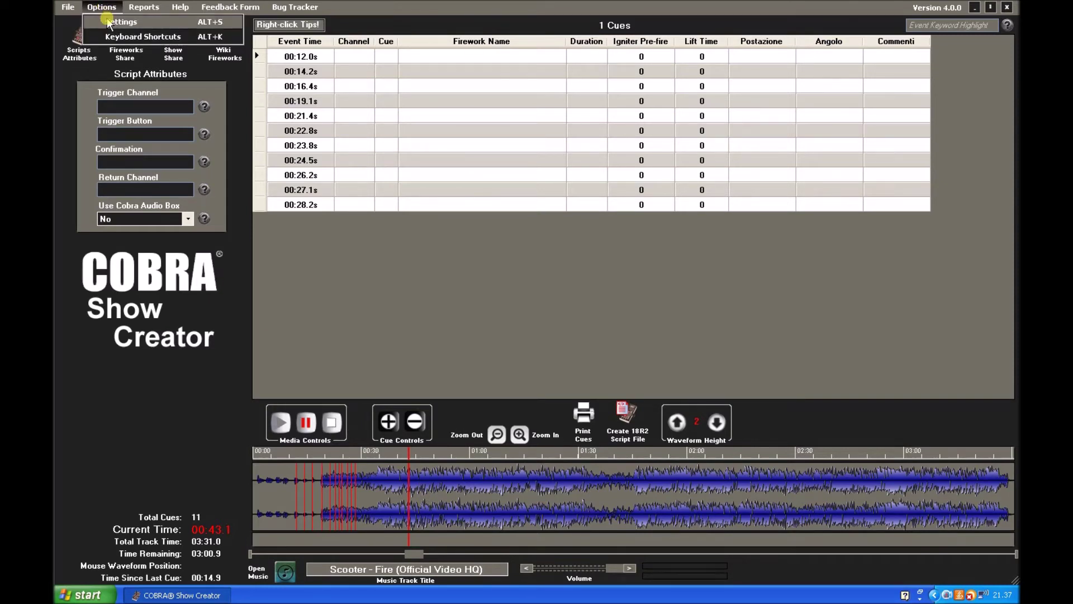
{"action": "left_click", "coordinate": [108, 20]}
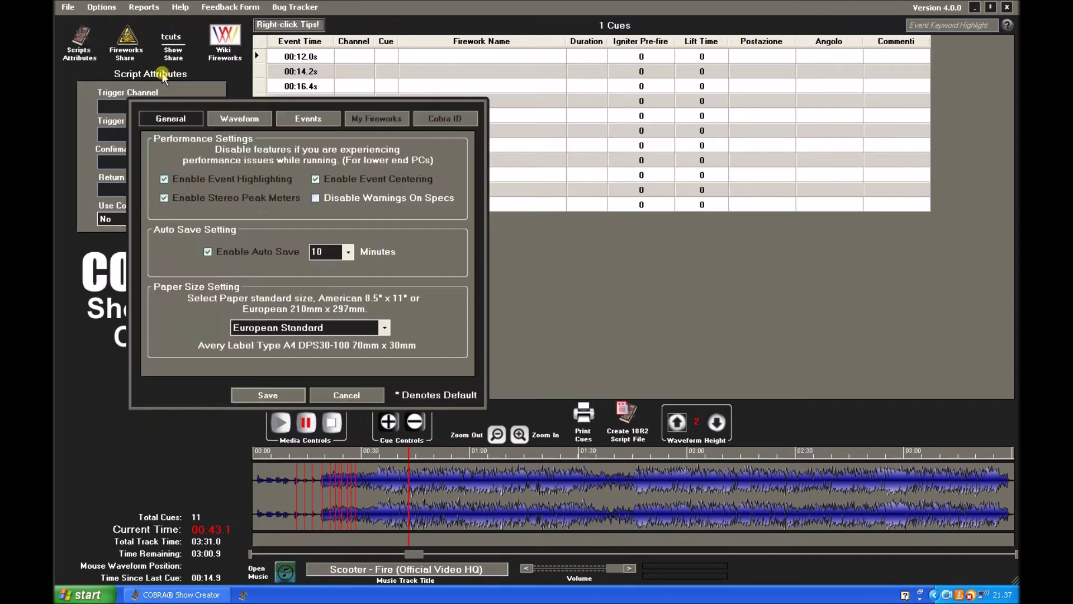
{"action": "left_click", "coordinate": [235, 119]}
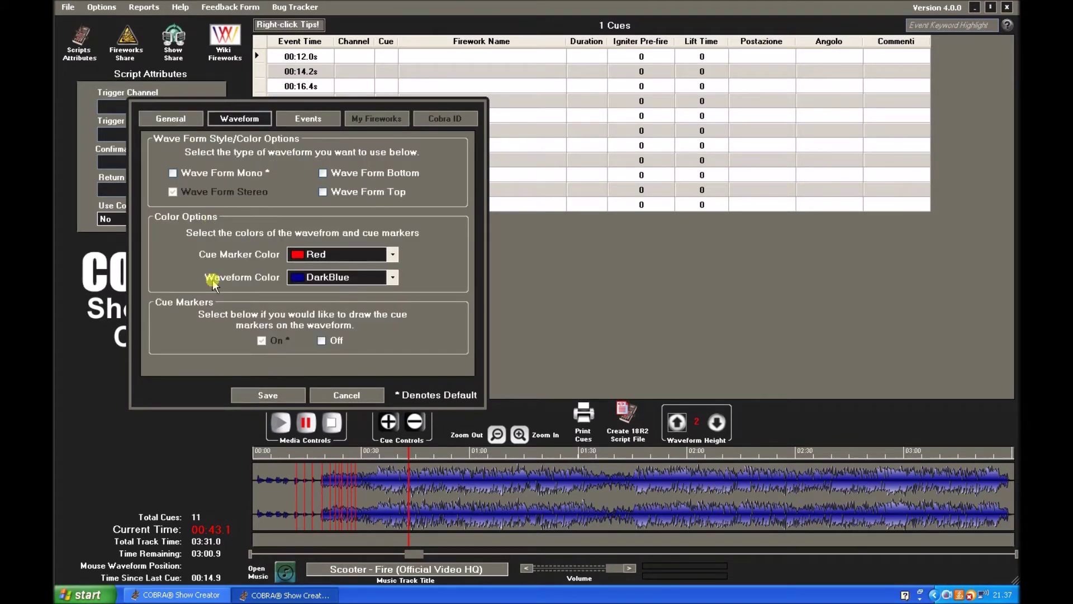
{"action": "left_click", "coordinate": [173, 175]}
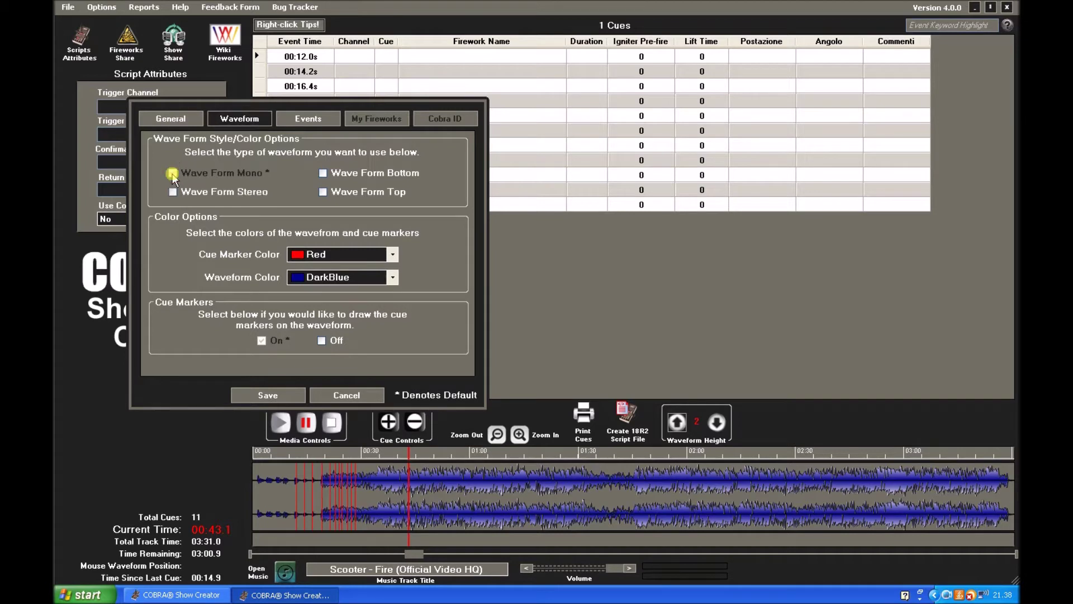
{"action": "left_click", "coordinate": [292, 399]}
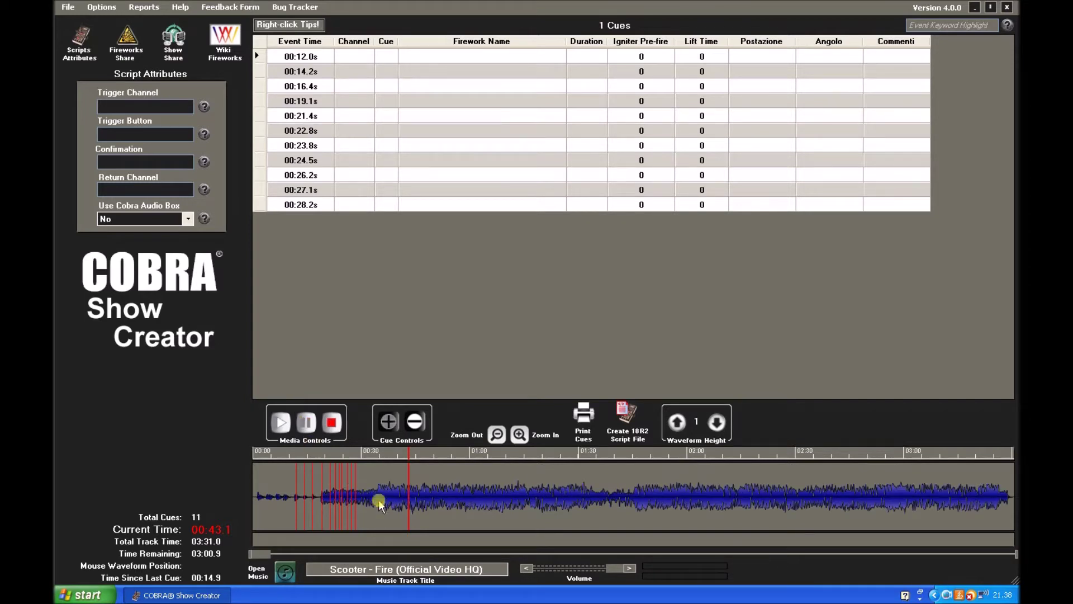
Increase the mono waveform's height to 2.
{"action": "left_click", "coordinate": [676, 426]}
{"action": "left_click", "coordinate": [676, 425]}
{"action": "left_click", "coordinate": [676, 426]}
{"action": "left_click", "coordinate": [676, 426]}
{"action": "left_click", "coordinate": [676, 425]}
{"action": "left_click", "coordinate": [676, 426]}
{"action": "left_click", "coordinate": [676, 426]}
{"action": "left_click", "coordinate": [677, 426]}
{"action": "left_click", "coordinate": [676, 425]}
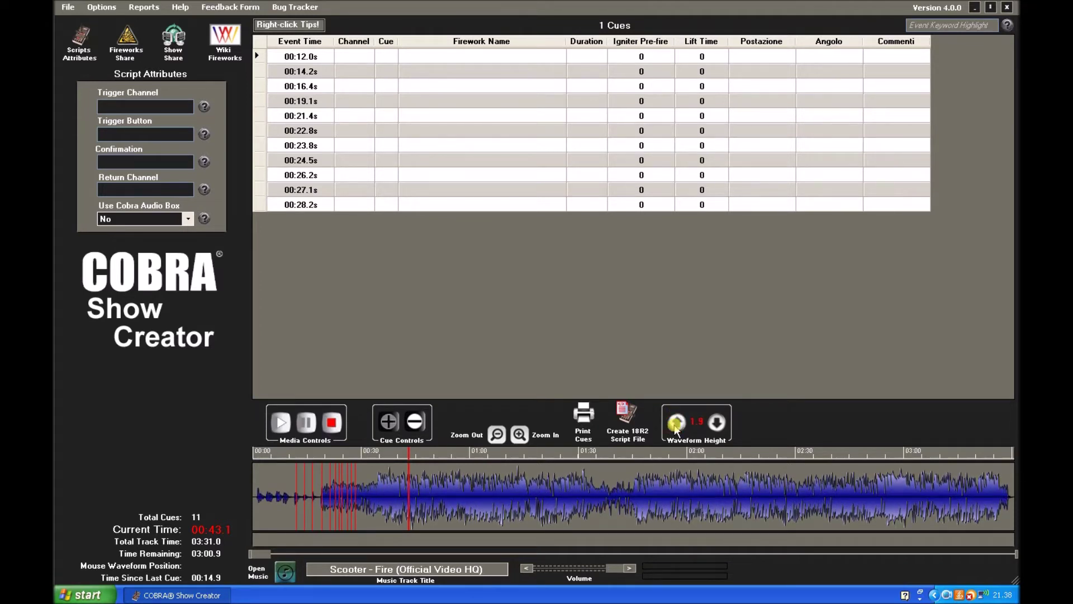
{"action": "left_click", "coordinate": [676, 425]}
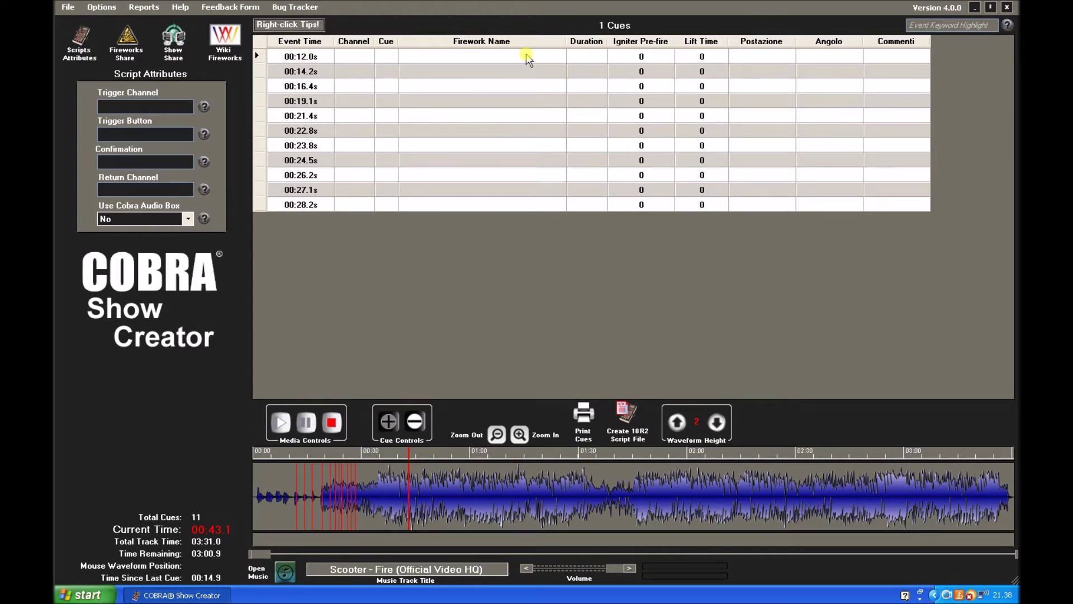
Assign channel 1 and cue 1 to the 00:12.0 event and name its firework "monogetto".
{"action": "left_click", "coordinate": [358, 58]}
{"action": "left_click", "coordinate": [358, 59]}
{"action": "type", "text": "1"}
{"action": "left_click", "coordinate": [388, 63]}
{"action": "type", "text": "1"}
{"action": "left_click", "coordinate": [470, 59]}
{"action": "type", "text": "monogetto"}
{"action": "left_click", "coordinate": [579, 58]}
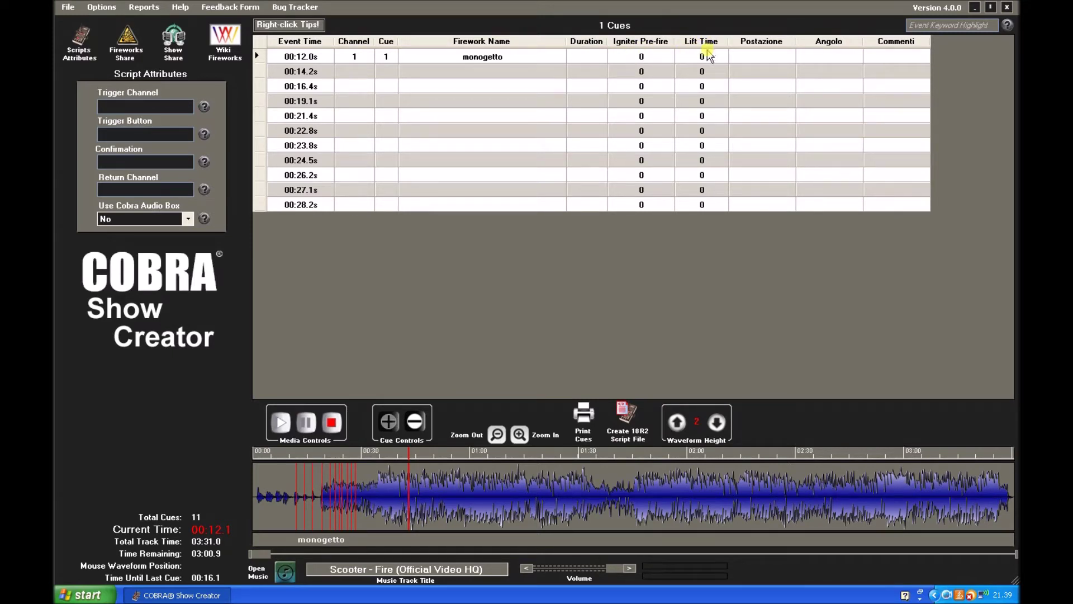
Set the igniter pre-fire of the monogetto event to 1.5 and its lift time to 2.
{"action": "left_click", "coordinate": [653, 58]}
{"action": "left_click", "coordinate": [647, 56]}
{"action": "type", "text": "1."}
{"action": "key", "text": "BackSpace"}
{"action": "key", "text": "BackSpace"}
{"action": "key", "text": "BackSpace"}
{"action": "type", "text": "1.5"}
{"action": "left_click", "coordinate": [714, 63]}
{"action": "left_click", "coordinate": [713, 55]}
{"action": "key", "text": "BackSpace"}
{"action": "type", "text": "2"}
{"action": "left_click", "coordinate": [663, 240]}
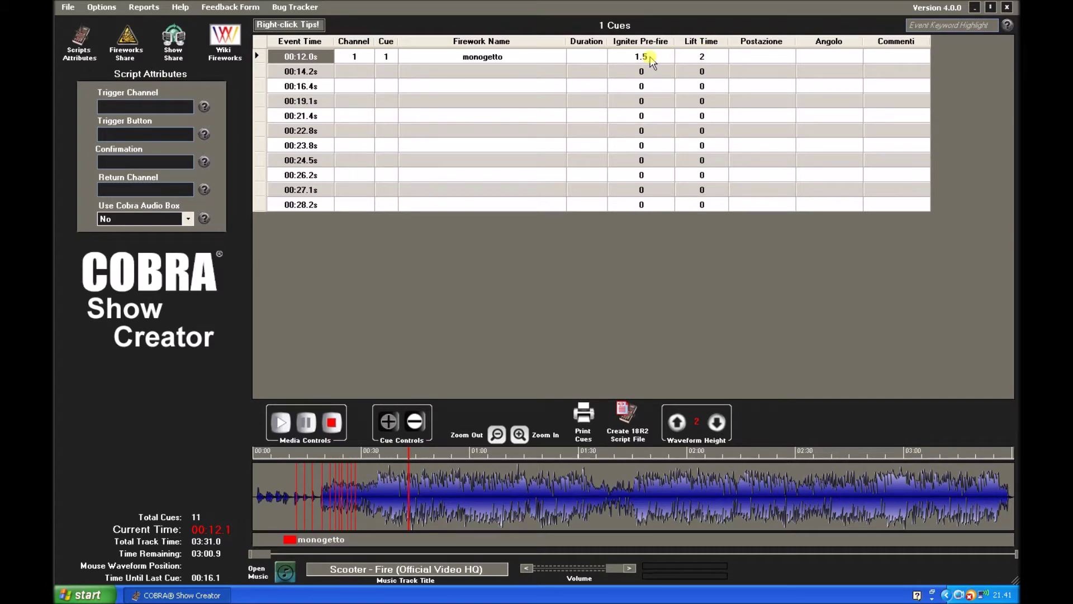
Enter 1 for the monogetto event's Postazione and Channel, and set its duration to 0.
{"action": "left_click", "coordinate": [743, 60]}
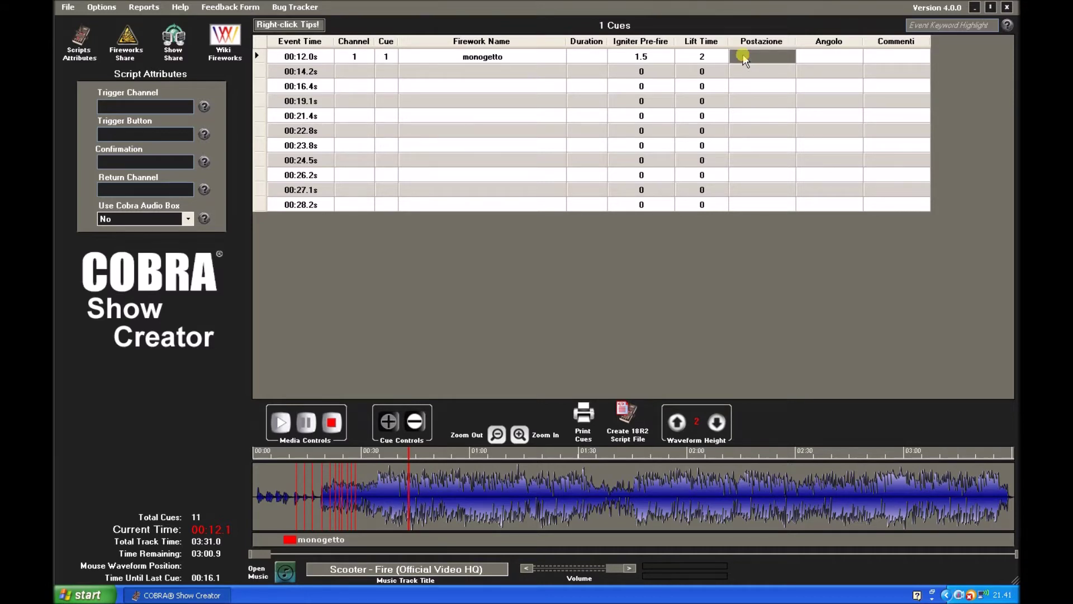
{"action": "type", "text": "1"}
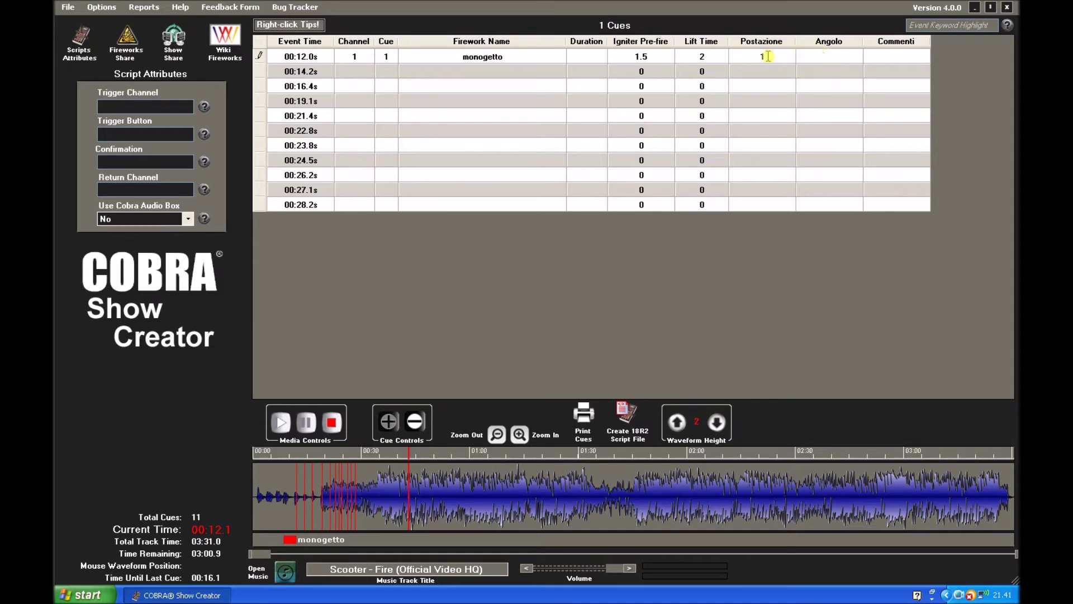
{"action": "left_click", "coordinate": [355, 55]}
{"action": "type", "text": "1"}
{"action": "left_click", "coordinate": [582, 56]}
{"action": "type", "text": "0"}
Assign channel 1 to the ten remaining events, from 00:14.2 to 00:28.2.
{"action": "left_click", "coordinate": [353, 75]}
{"action": "left_click", "coordinate": [353, 71]}
{"action": "type", "text": "1"}
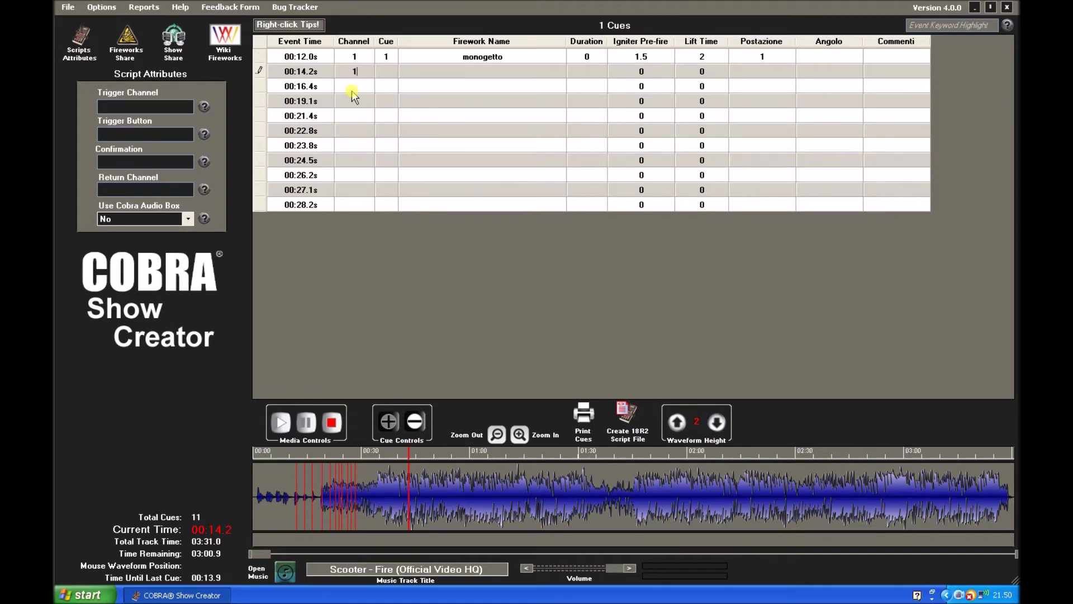
{"action": "left_click", "coordinate": [351, 88]}
{"action": "type", "text": "1"}
{"action": "left_click", "coordinate": [351, 102]}
{"action": "type", "text": "1"}
{"action": "left_click", "coordinate": [351, 116]}
{"action": "type", "text": "1"}
{"action": "left_click", "coordinate": [351, 131]}
{"action": "type", "text": "1"}
{"action": "left_click", "coordinate": [351, 147]}
{"action": "type", "text": "1"}
{"action": "left_click", "coordinate": [351, 161]}
{"action": "type", "text": "1"}
{"action": "left_click", "coordinate": [353, 175]}
{"action": "type", "text": "1"}
{"action": "left_click", "coordinate": [354, 190]}
{"action": "type", "text": "1"}
{"action": "left_click", "coordinate": [357, 204]}
{"action": "type", "text": "1"}
Number the cues of the events from 00:14.2 to 00:28.2 consecutively from 2 to 11.
{"action": "left_click", "coordinate": [386, 71]}
{"action": "type", "text": "2"}
{"action": "left_click", "coordinate": [386, 86]}
{"action": "type", "text": "2"}
{"action": "key", "text": "BackSpace"}
{"action": "type", "text": "3"}
{"action": "key", "text": "Return"}
{"action": "type", "text": "4"}
{"action": "key", "text": "Return"}
{"action": "type", "text": "5"}
{"action": "key", "text": "Return"}
{"action": "type", "text": "6"}
{"action": "key", "text": "Return"}
{"action": "type", "text": "7"}
{"action": "key", "text": "Return"}
{"action": "type", "text": "8"}
{"action": "key", "text": "Return"}
{"action": "type", "text": "9"}
{"action": "key", "text": "Return"}
{"action": "type", "text": "10"}
{"action": "key", "text": "Return"}
{"action": "type", "text": "11"}
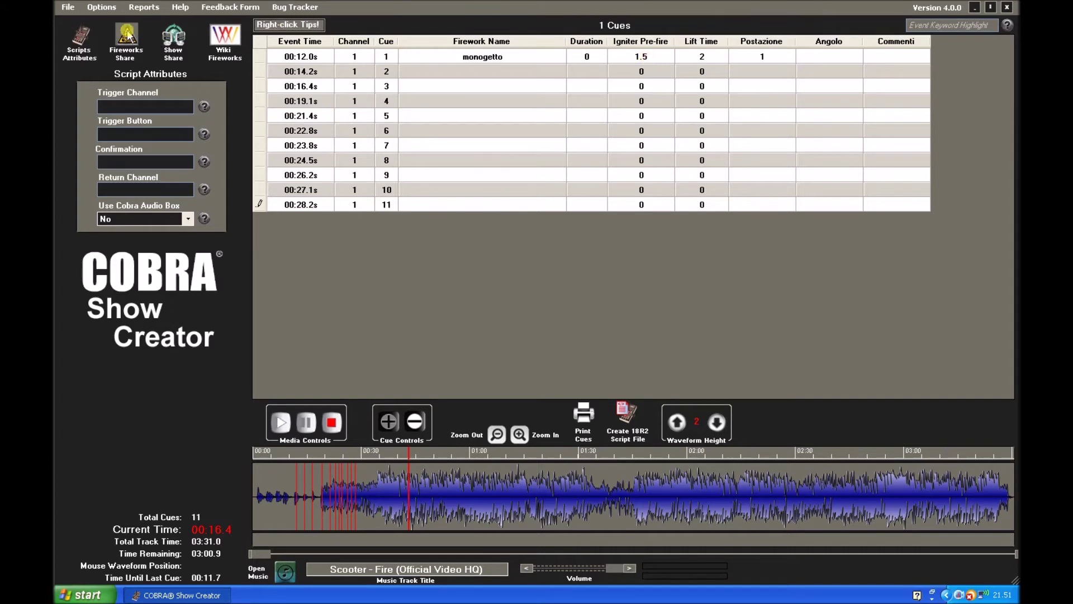
Enable the Talon igniter clips pre-fire time in the event settings, set it to 1.5 and save the settings.
{"action": "left_click", "coordinate": [115, 9]}
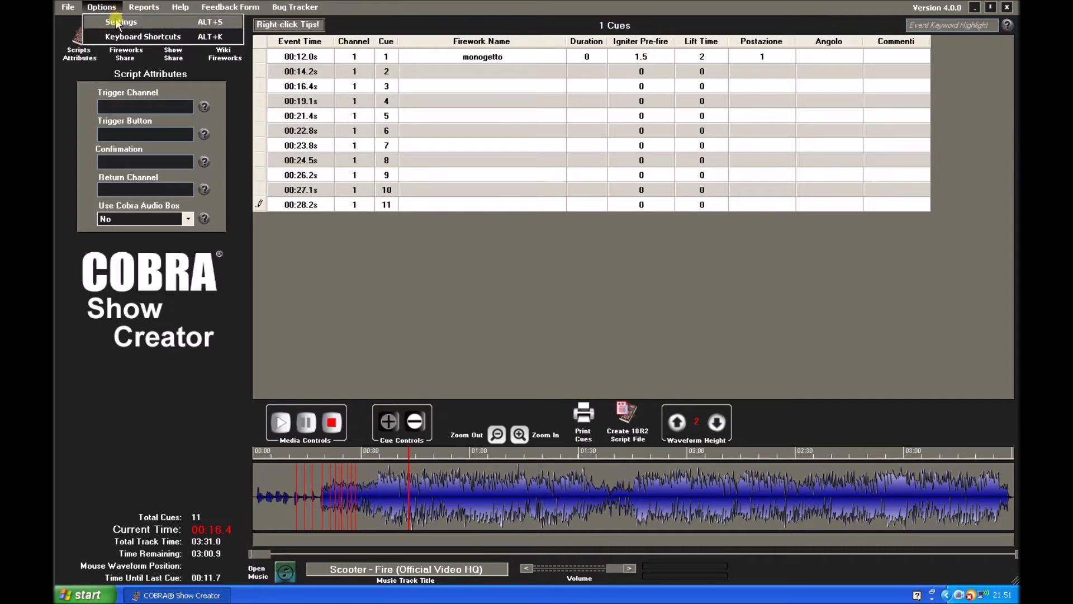
{"action": "left_click", "coordinate": [118, 22]}
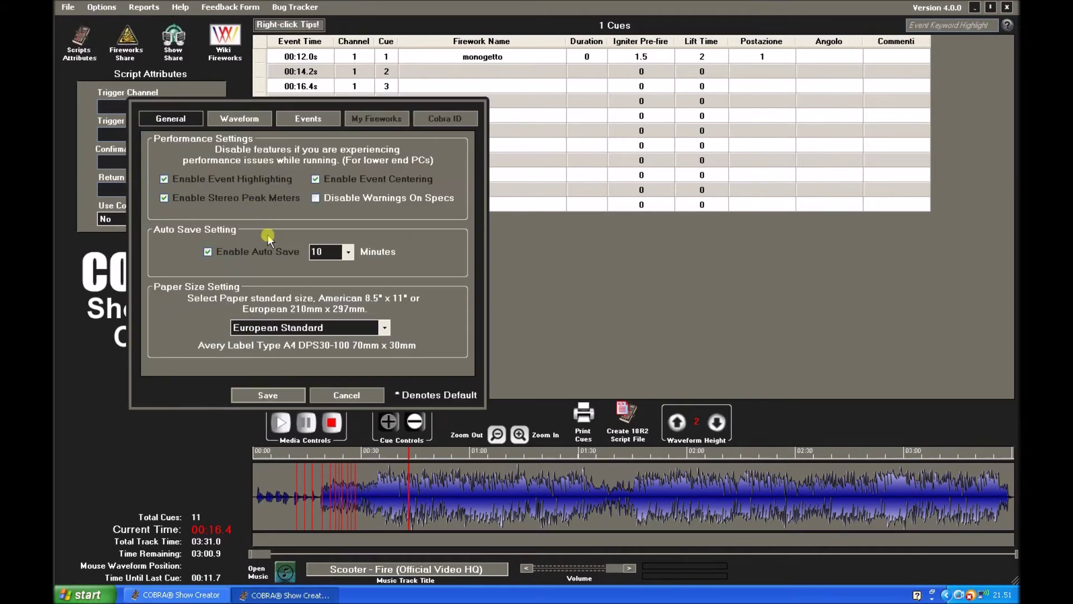
{"action": "left_click", "coordinate": [316, 120]}
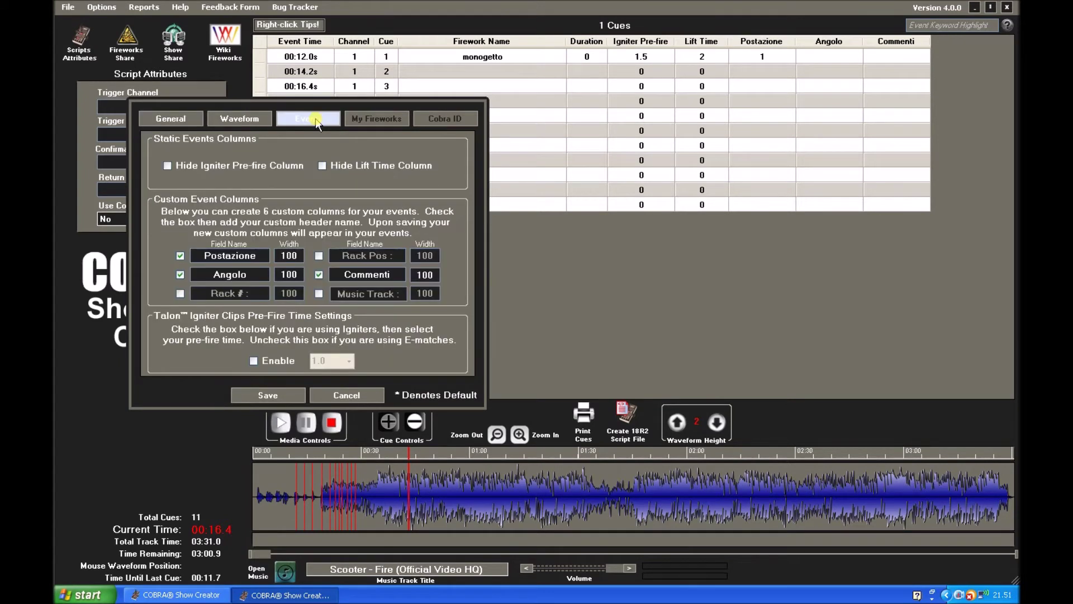
{"action": "left_click", "coordinate": [253, 360]}
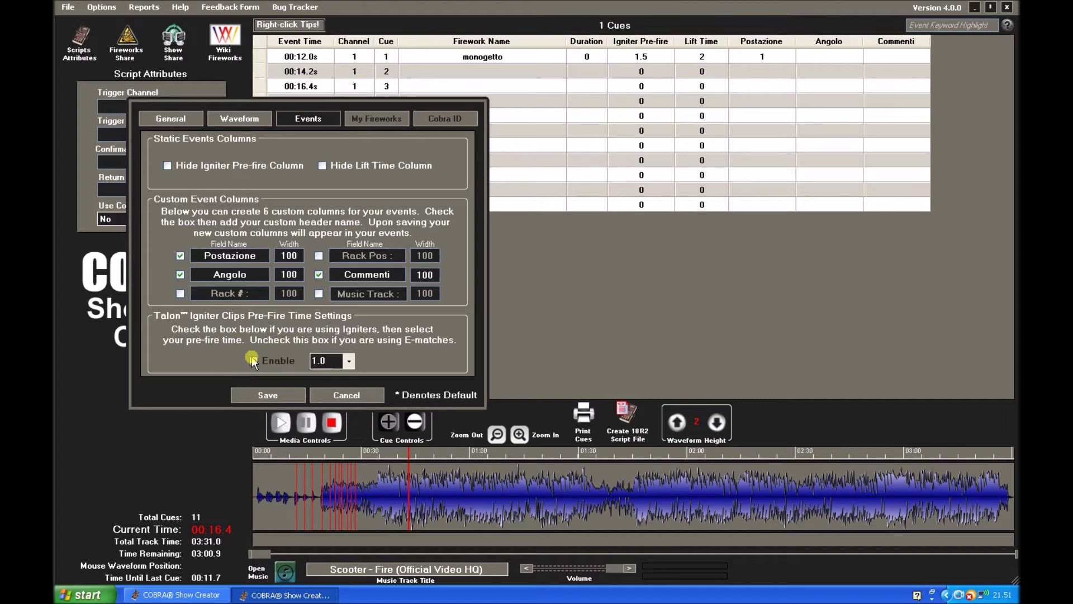
{"action": "left_click", "coordinate": [347, 362]}
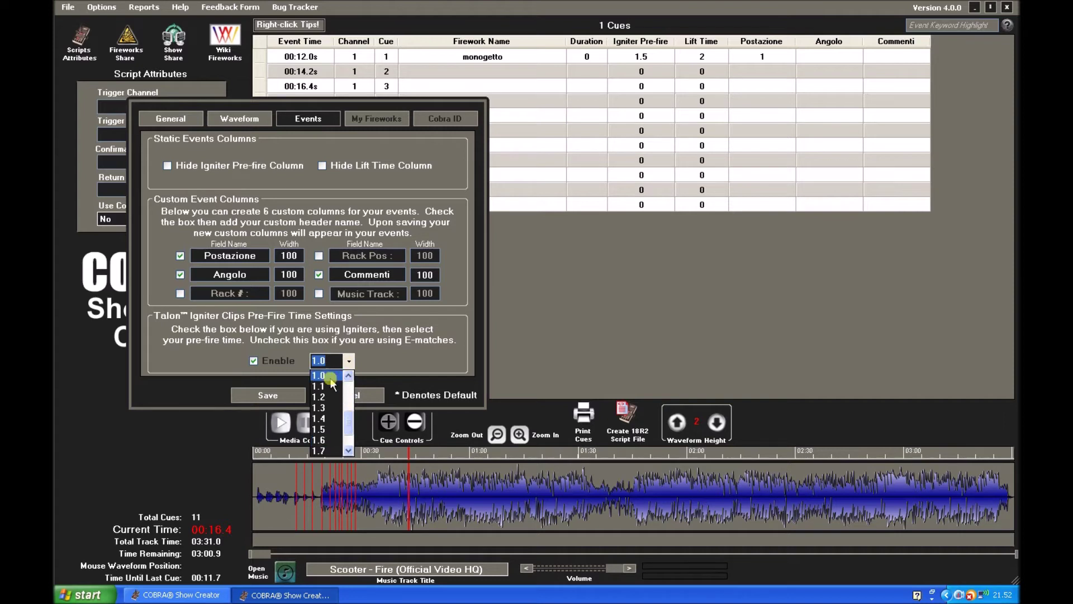
{"action": "left_click", "coordinate": [326, 430]}
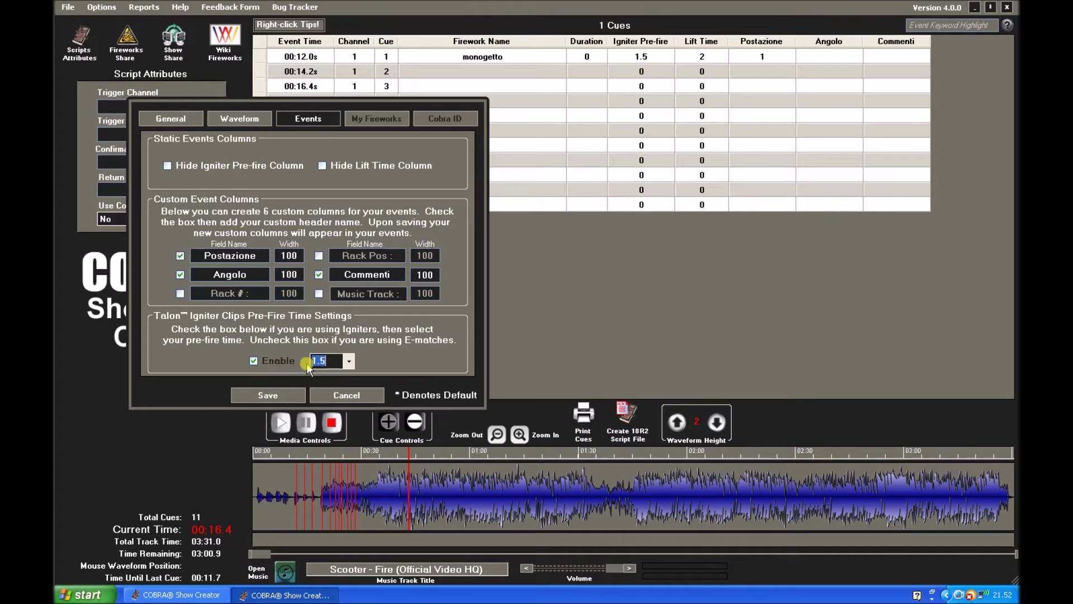
{"action": "left_click", "coordinate": [268, 394]}
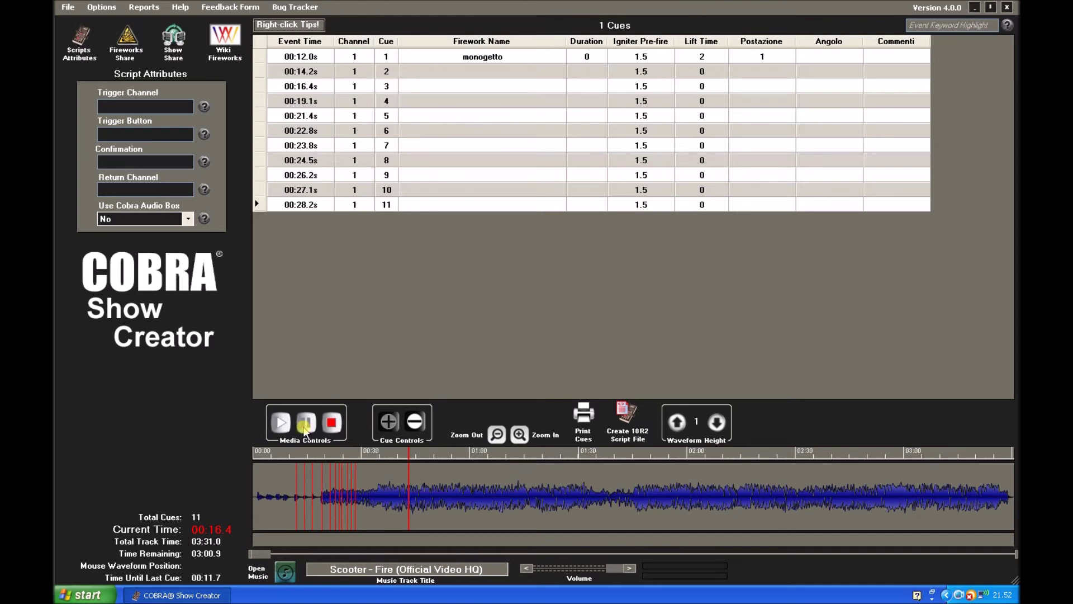
Play the track from shortly before 00:50 and add three cues at about 00:51.6, 00:52.8 and 00:54.1.
{"action": "left_click", "coordinate": [281, 423]}
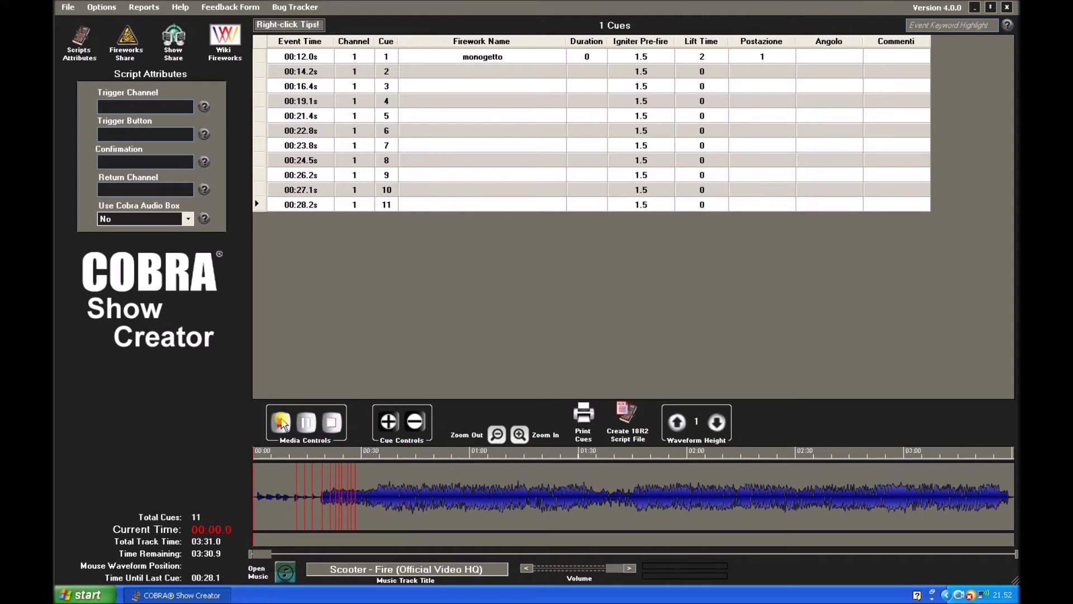
{"action": "left_click", "coordinate": [423, 479]}
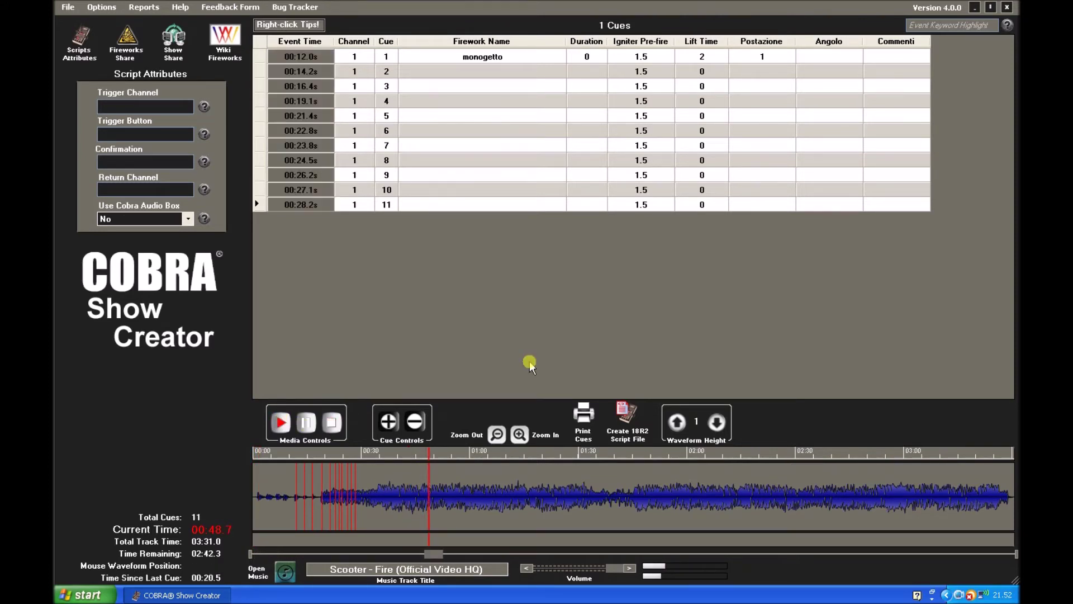
{"action": "left_click", "coordinate": [388, 423]}
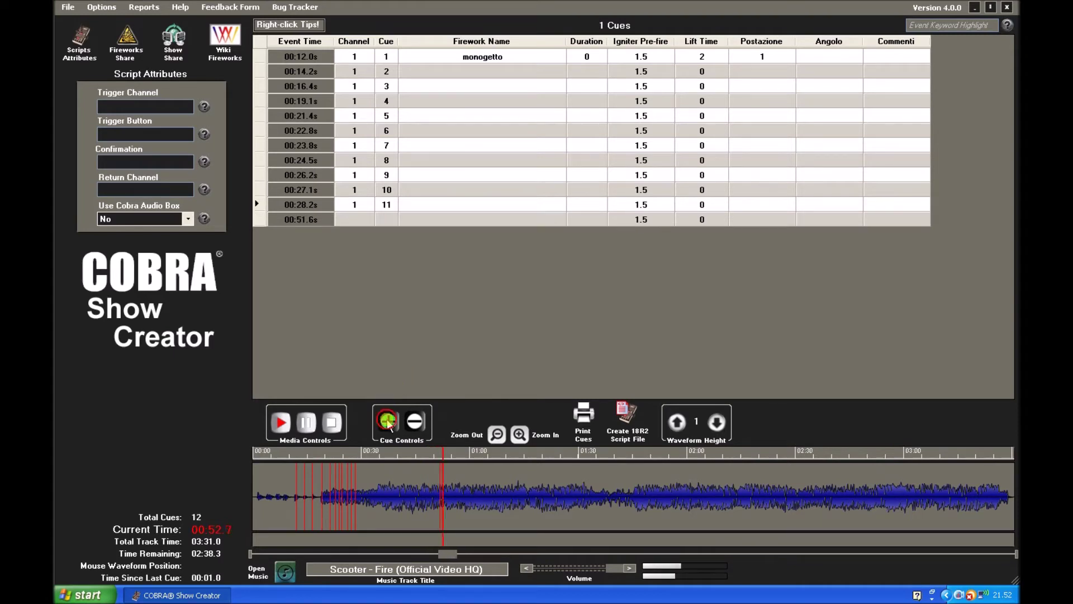
{"action": "left_click", "coordinate": [388, 423]}
{"action": "left_click", "coordinate": [387, 423]}
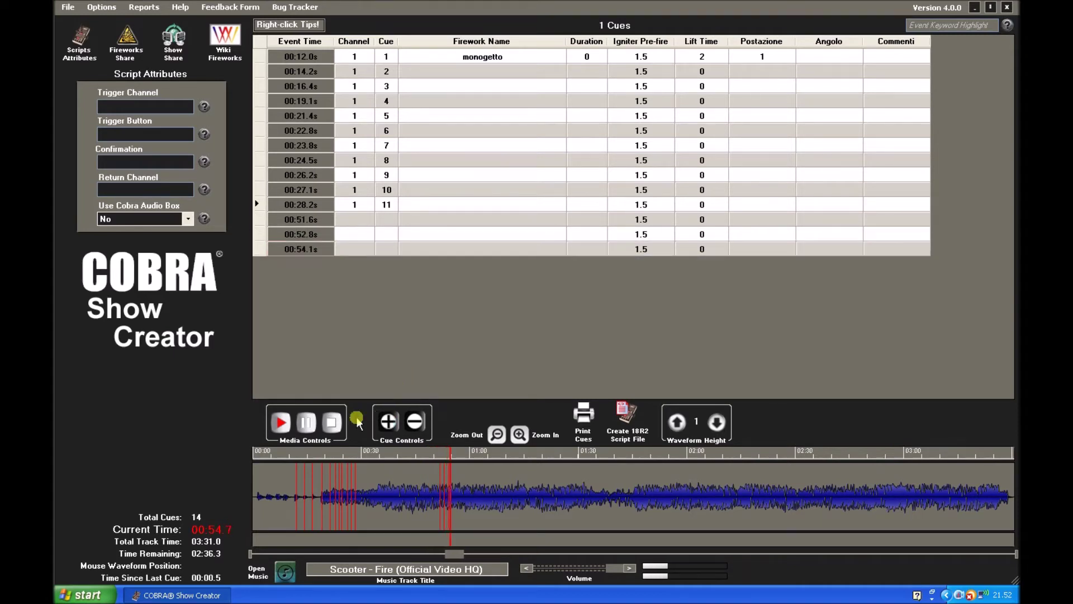
{"action": "left_click", "coordinate": [308, 424]}
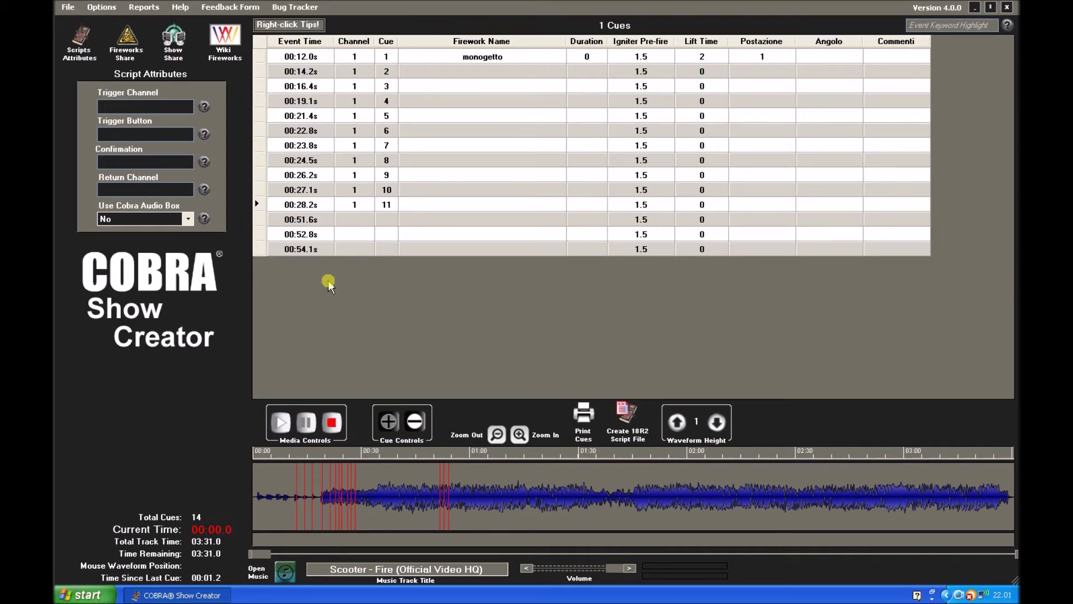
Delete the cue lines at 00:54.1, 00:52.8 and 00:51.6.
{"action": "left_click", "coordinate": [260, 250]}
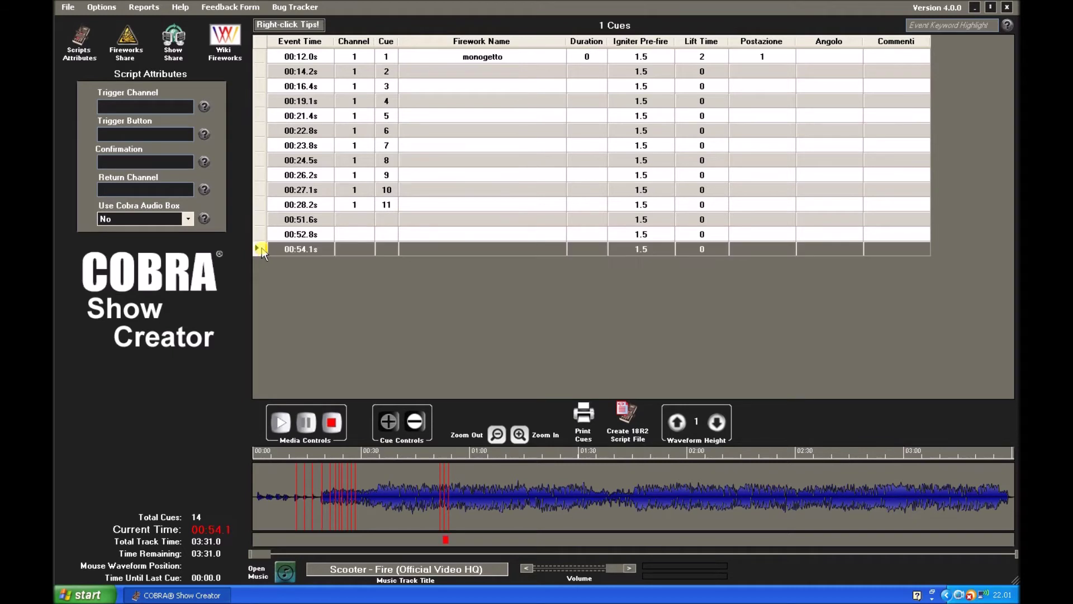
{"action": "left_click", "coordinate": [418, 422]}
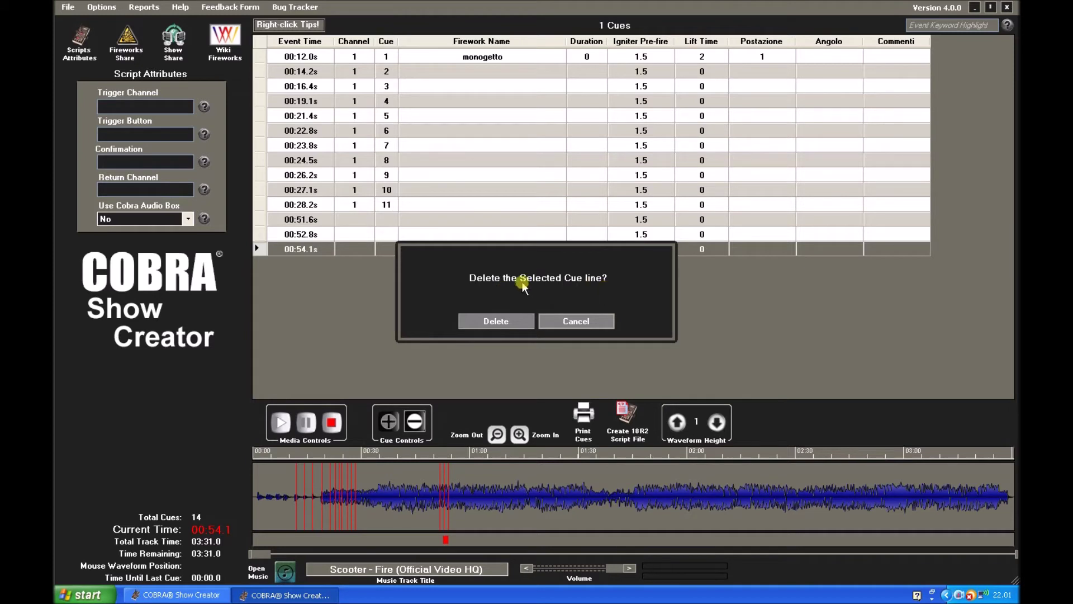
{"action": "left_click", "coordinate": [496, 321]}
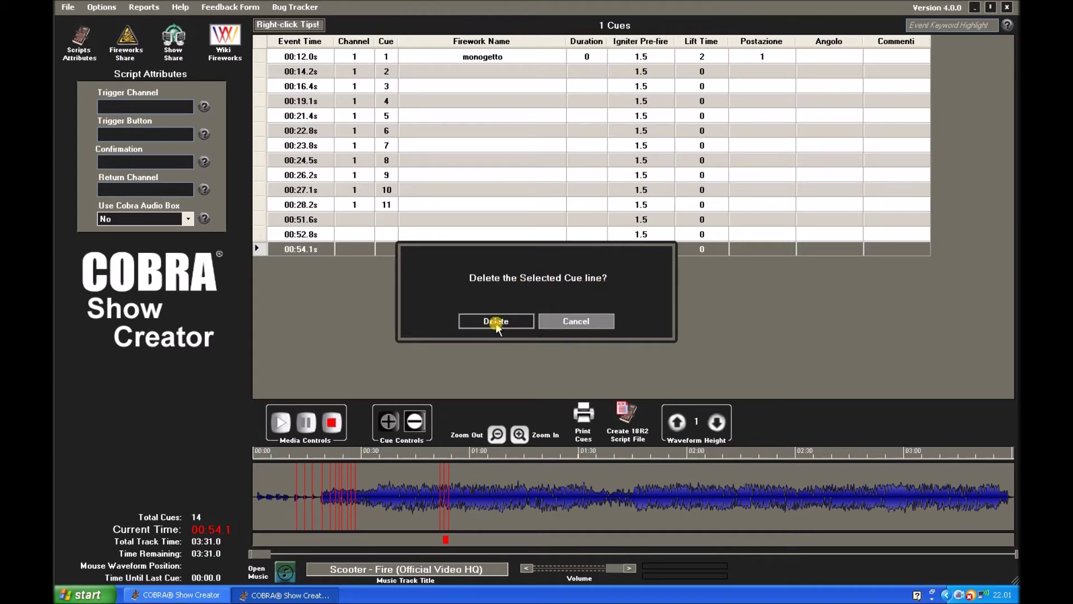
{"action": "left_click_drag", "start_coordinate": [260, 234], "coordinate": [261, 220]}
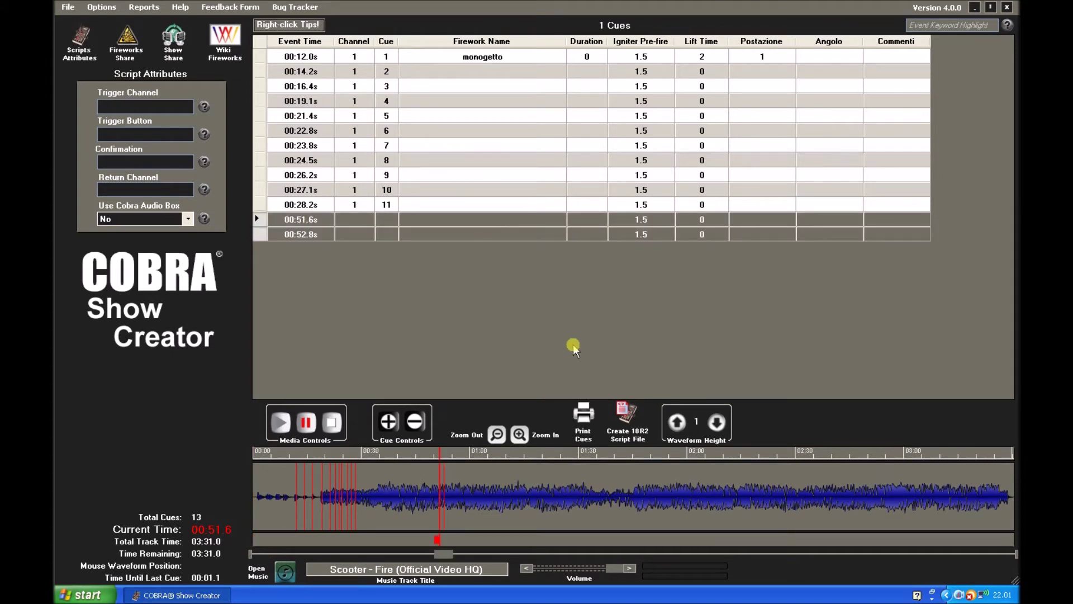
{"action": "left_click", "coordinate": [414, 422]}
{"action": "left_click", "coordinate": [495, 322]}
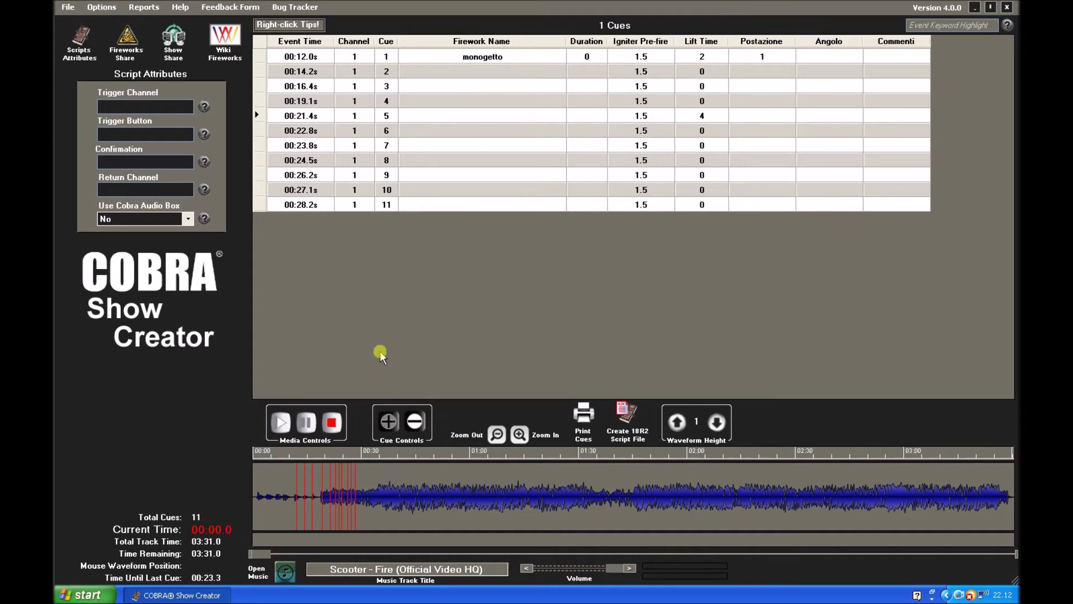
Examine the pre-fire bars shown below the waveform for the 00:12.0 monogetto event and the 00:14.2 event.
{"action": "left_click", "coordinate": [296, 57]}
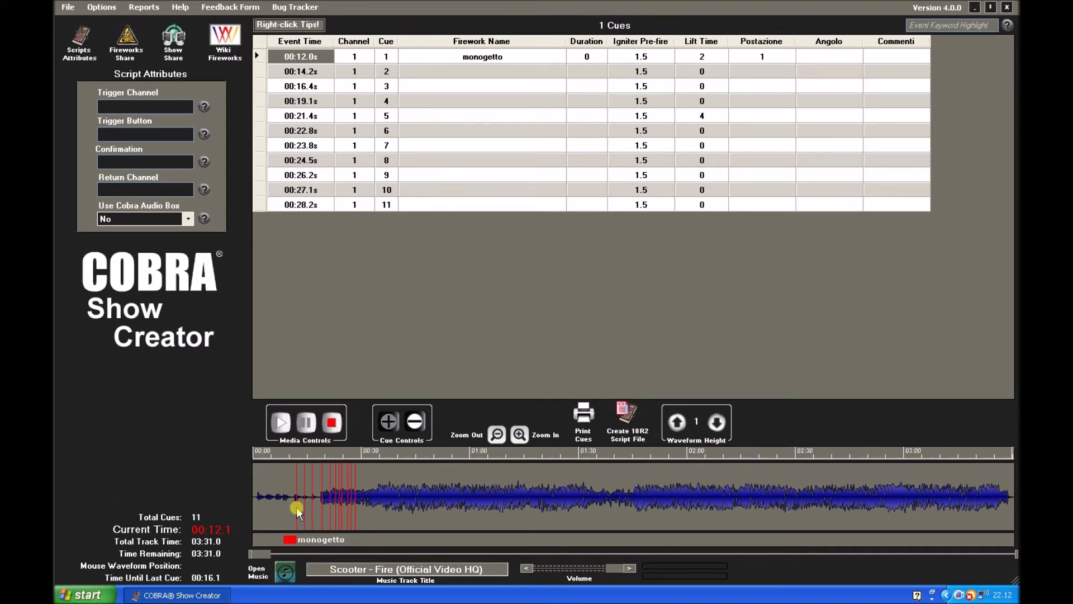
{"action": "mouse_move", "coordinate": [296, 538]}
{"action": "left_click", "coordinate": [302, 72]}
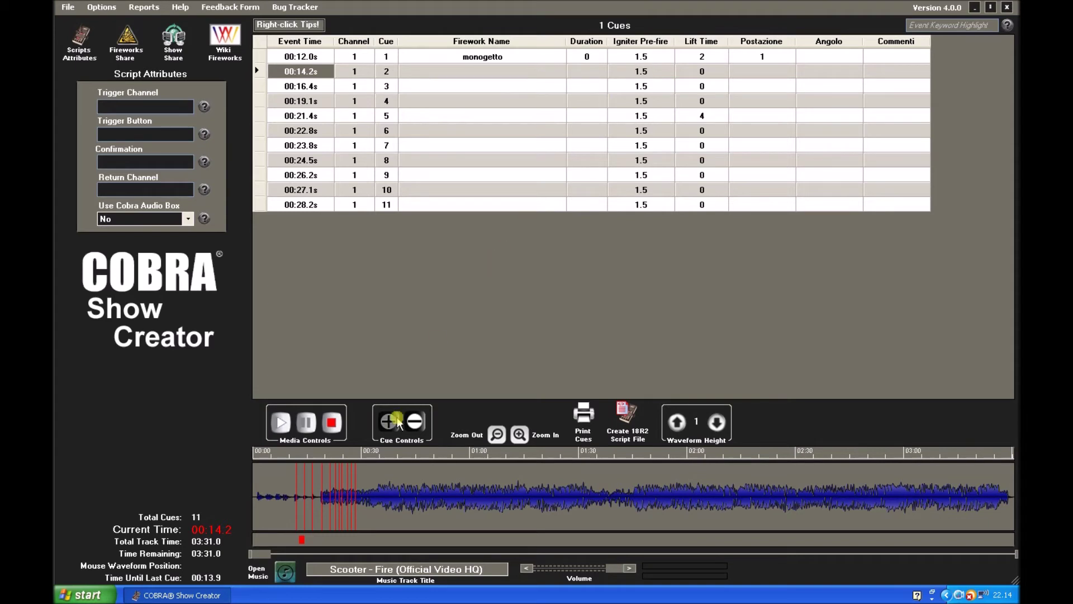
{"action": "mouse_move", "coordinate": [302, 540]}
Set the lift time of the 00:14.2 event to 3 and display its bar below the waveform.
{"action": "left_click", "coordinate": [714, 71]}
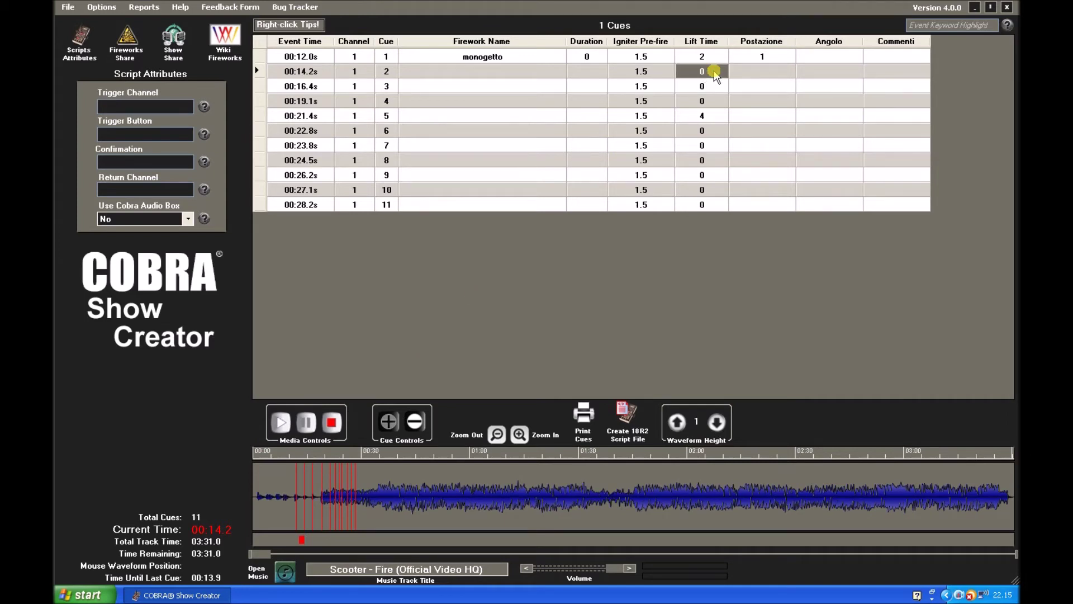
{"action": "type", "text": "3"}
{"action": "key", "text": "Return"}
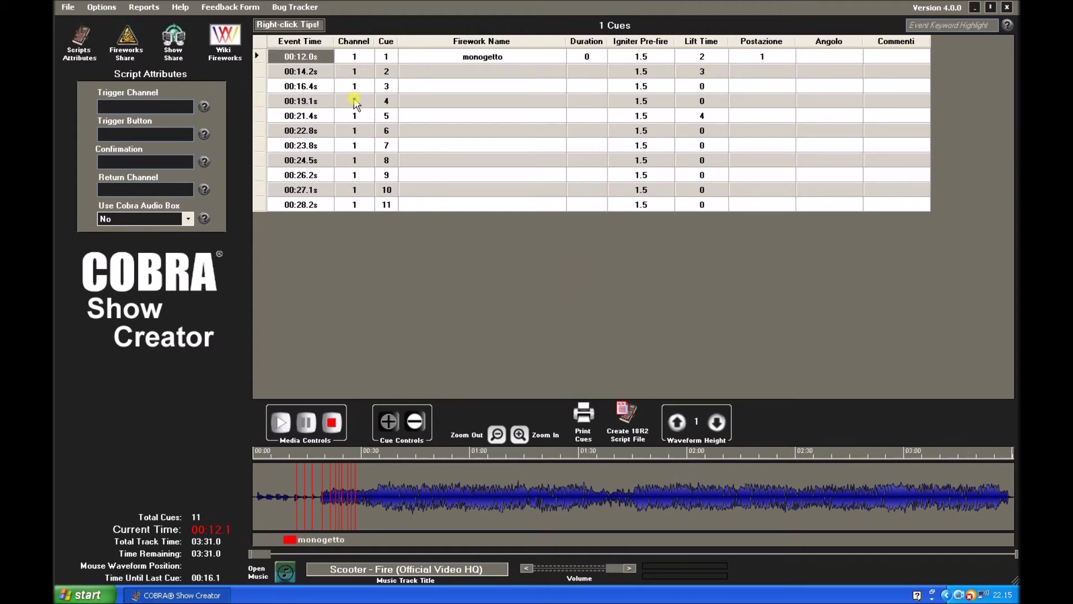
{"action": "left_click", "coordinate": [325, 73]}
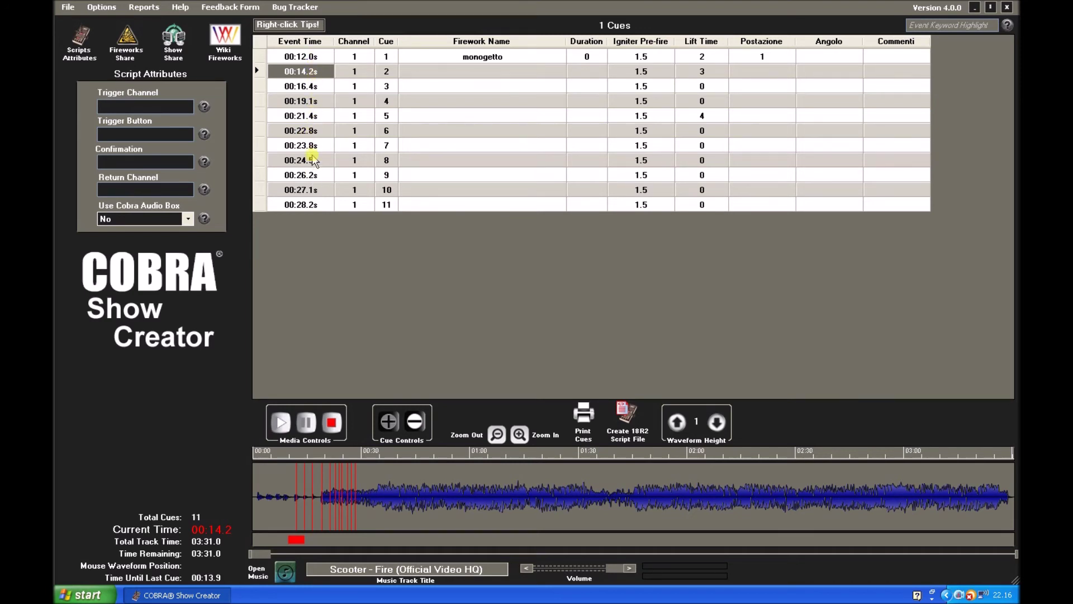
Play the track past the last cue at 00:28.2, return to the start and replay it to check the event timing.
{"action": "left_click", "coordinate": [281, 425]}
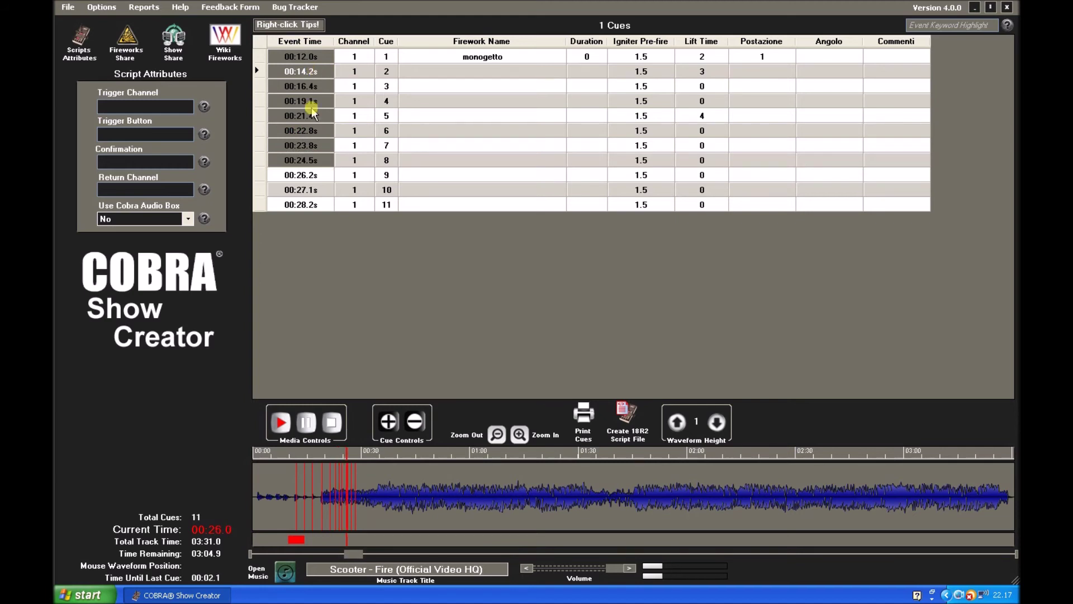
{"action": "left_click", "coordinate": [306, 423]}
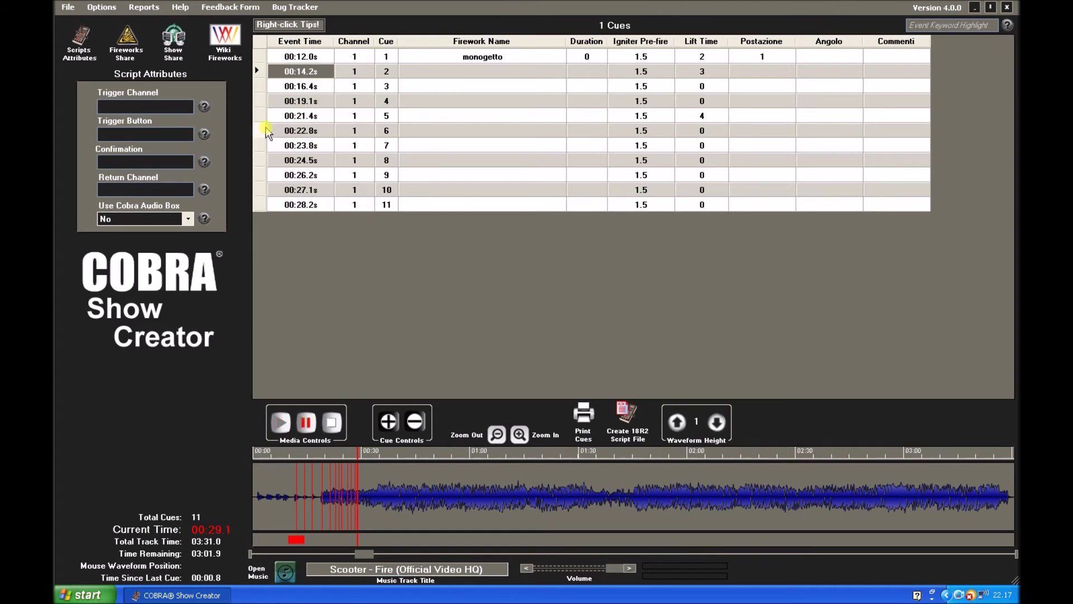
{"action": "left_click", "coordinate": [302, 57]}
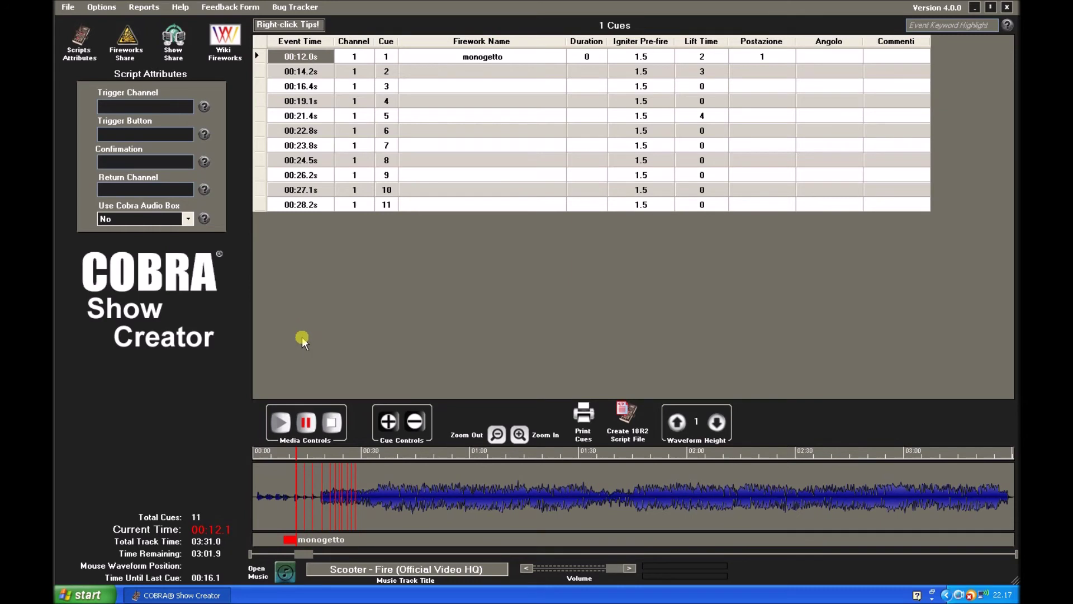
{"action": "left_click", "coordinate": [331, 423]}
{"action": "left_click", "coordinate": [281, 424]}
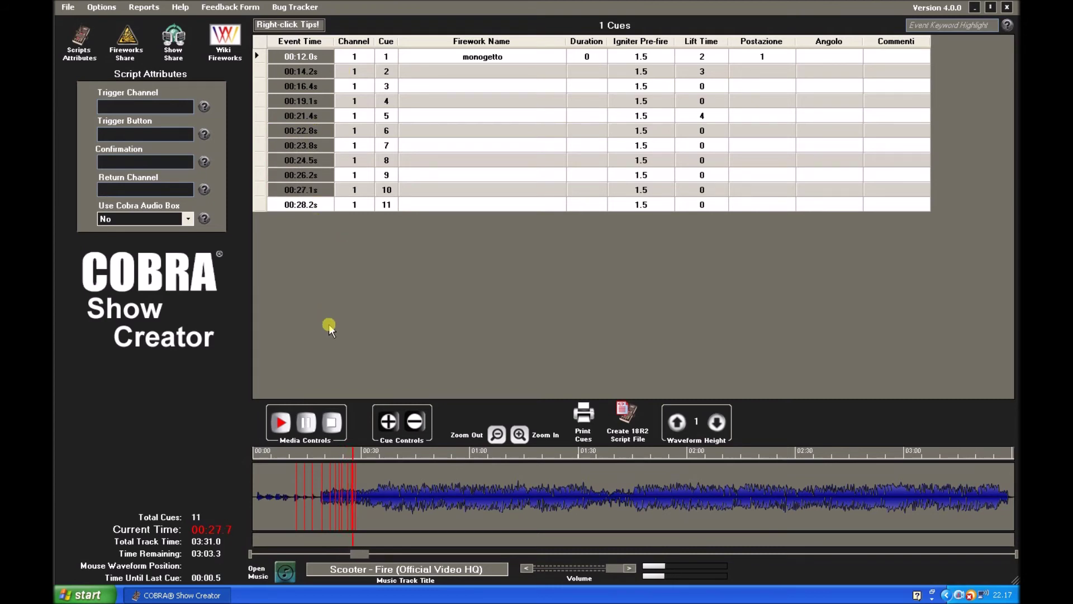
{"action": "left_click", "coordinate": [307, 422]}
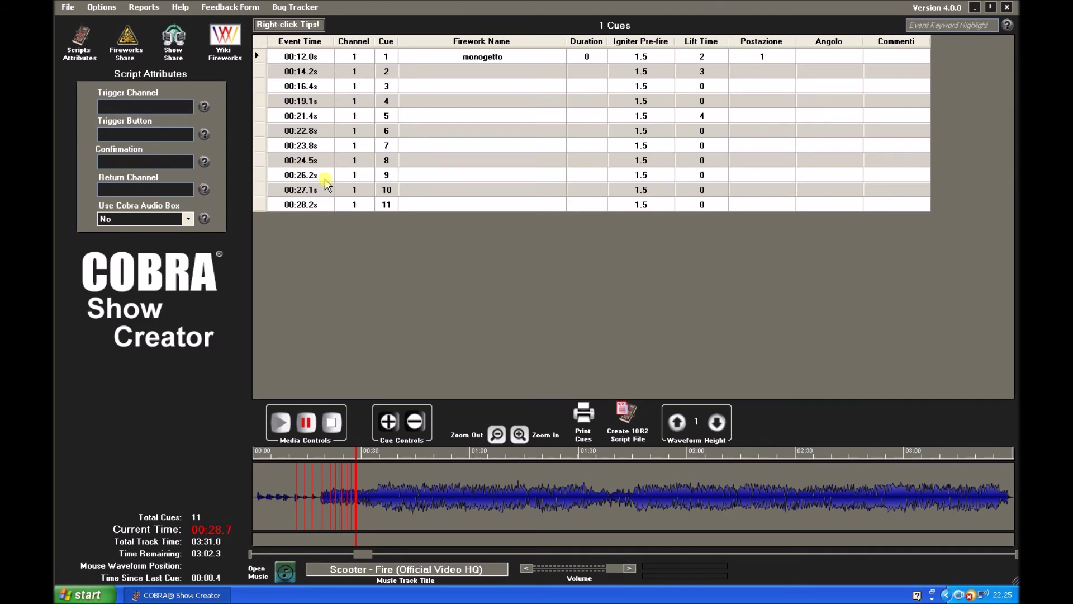
Save the show and dismiss the resulting dialog.
{"action": "left_click", "coordinate": [68, 7]}
{"action": "mouse_move", "coordinate": [78, 112]}
{"action": "mouse_move", "coordinate": [85, 141]}
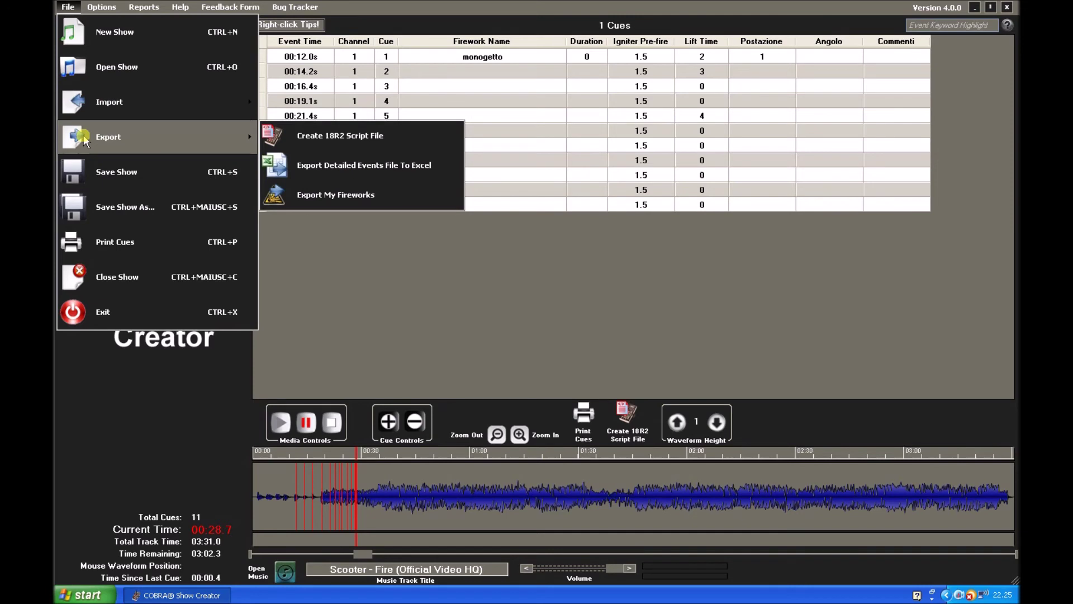
{"action": "left_click", "coordinate": [83, 170]}
{"action": "left_click", "coordinate": [559, 321]}
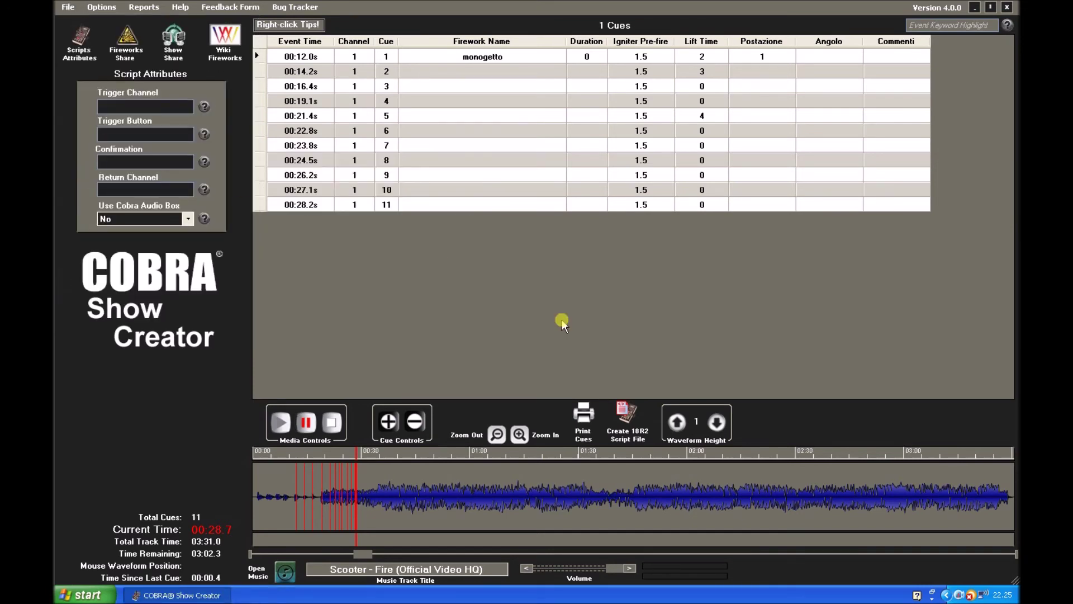
Try to create the 18R2 script file from the show.
{"action": "left_click", "coordinate": [624, 414]}
{"action": "left_click", "coordinate": [626, 416]}
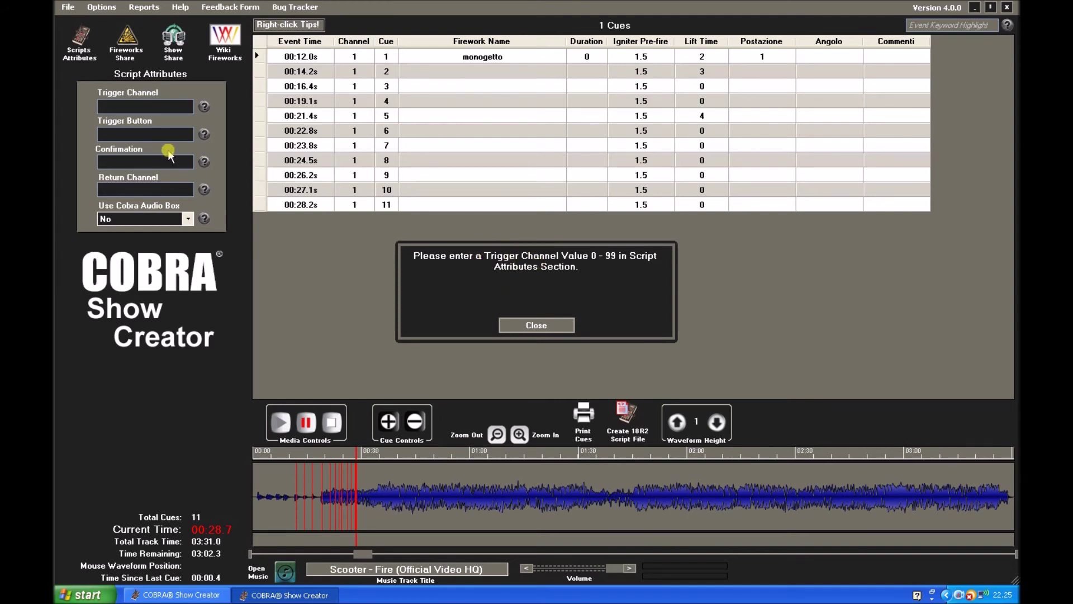
{"action": "left_click", "coordinate": [520, 323]}
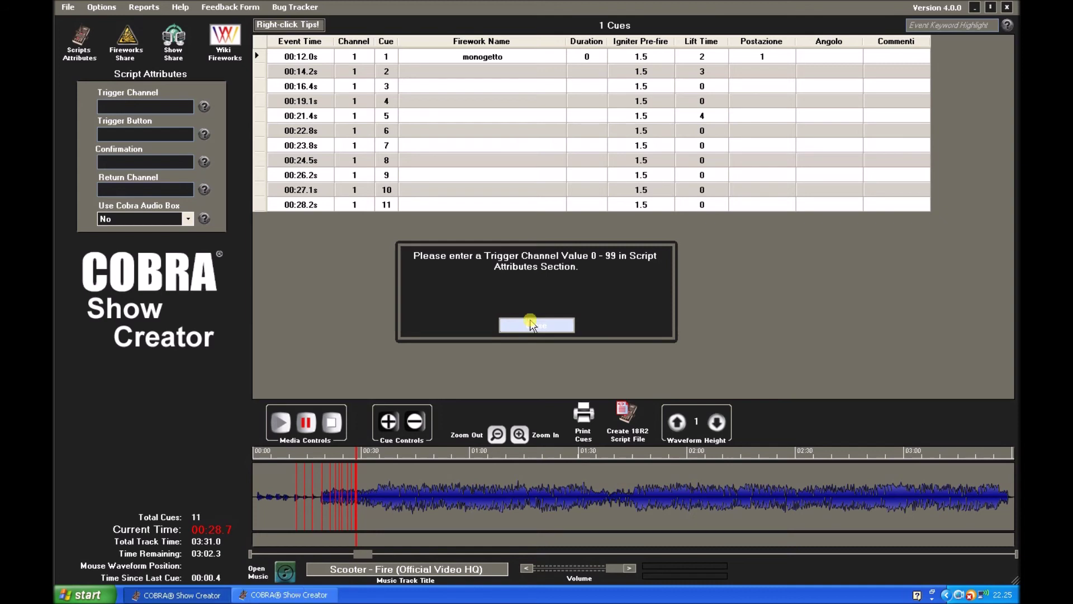
Set the script's trigger channel to 00 and its trigger button to 1.
{"action": "left_click", "coordinate": [158, 102]}
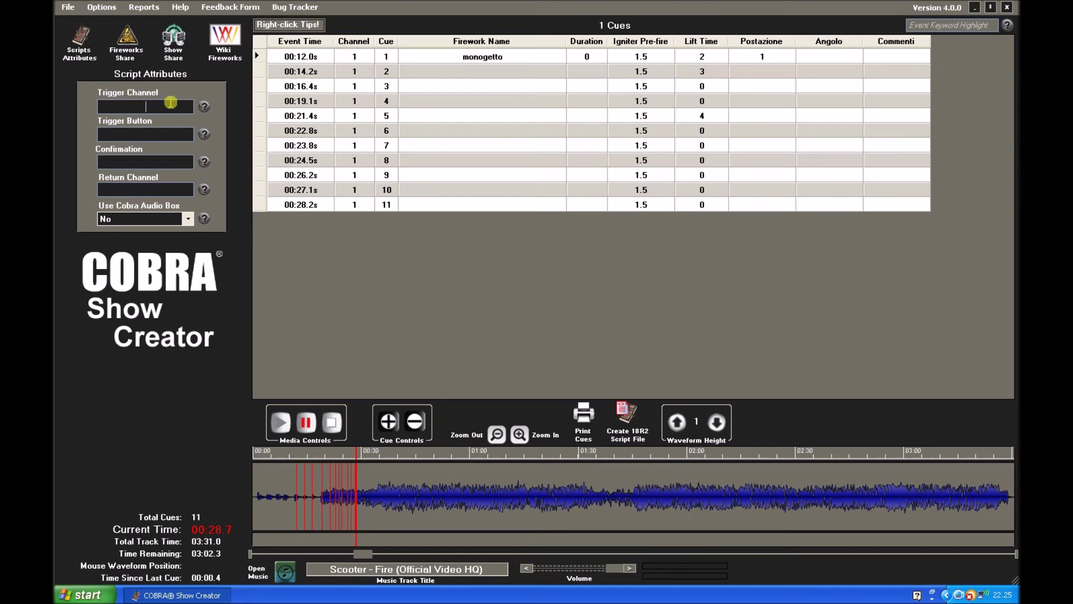
{"action": "type", "text": "00"}
{"action": "left_click", "coordinate": [139, 135]}
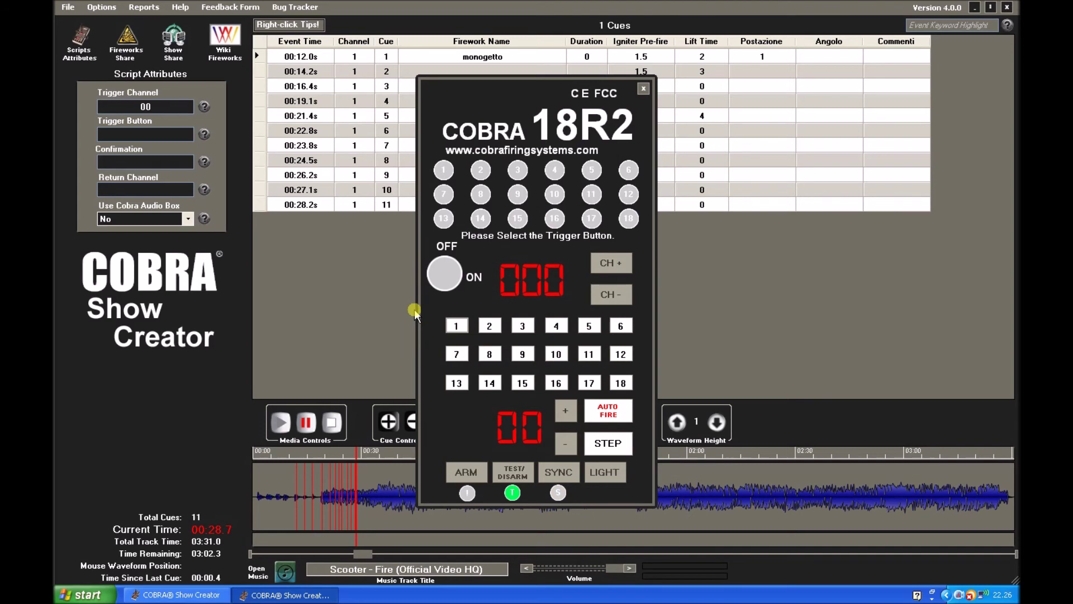
{"action": "left_click", "coordinate": [454, 324]}
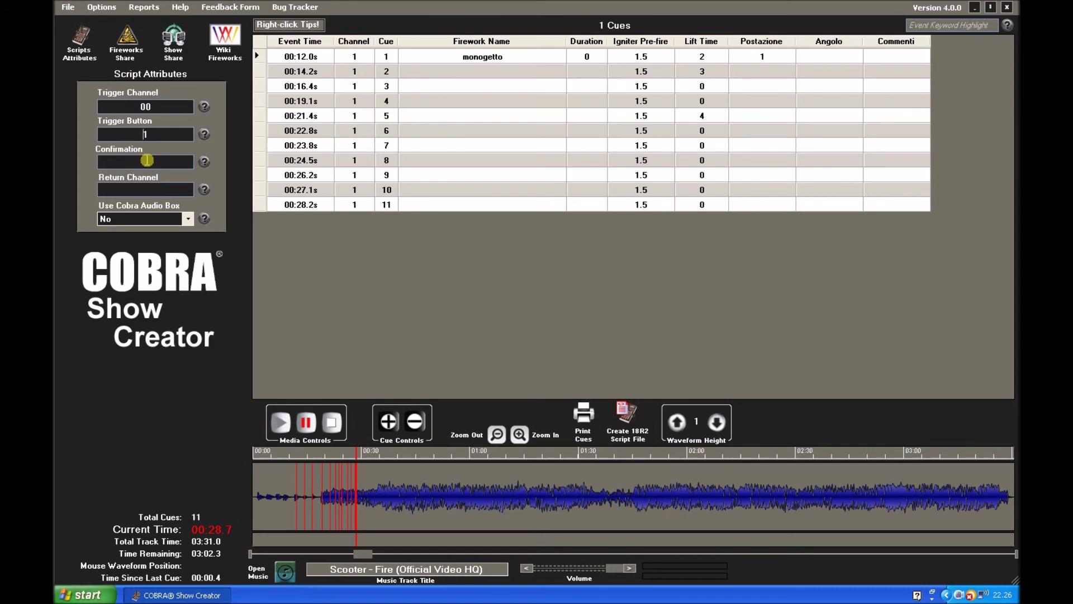
Set the return channel to 00 and the Cobra Audio Box option to Yes-Firmware v3.1.
{"action": "left_click", "coordinate": [145, 192]}
{"action": "type", "text": "00"}
{"action": "left_click", "coordinate": [188, 218]}
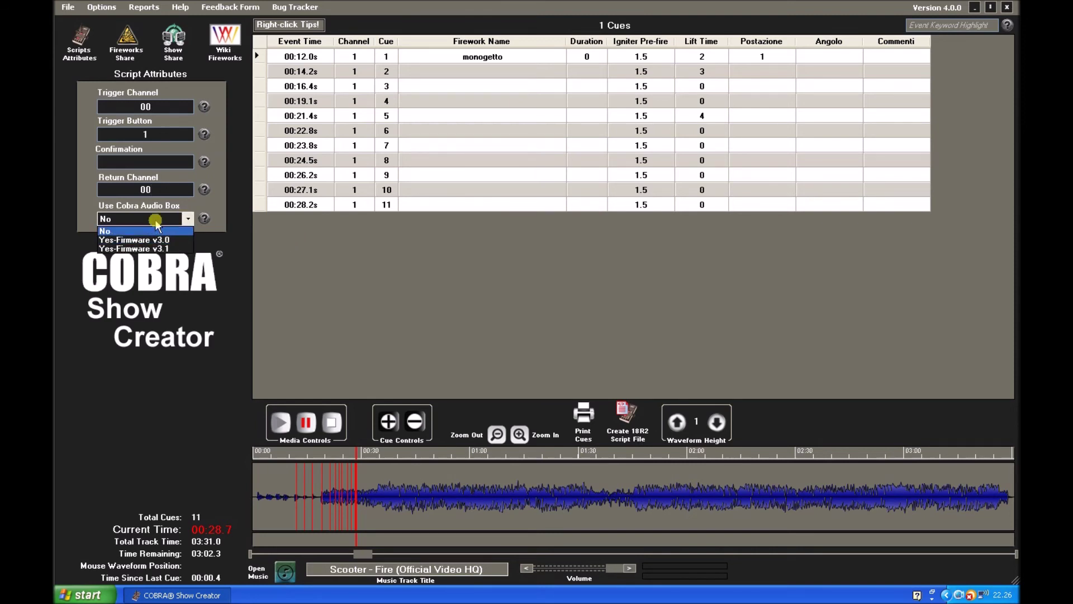
{"action": "left_click", "coordinate": [160, 249]}
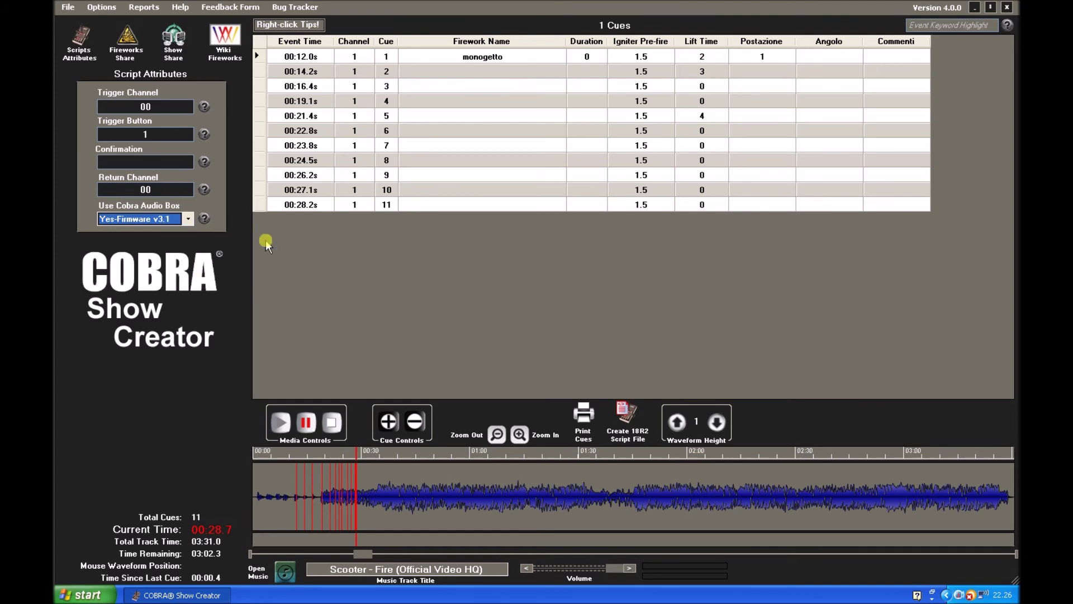
Create the 18R2 script file and export it as cobra.csv to the Documenti folder, replacing the existing file.
{"action": "left_click", "coordinate": [625, 418]}
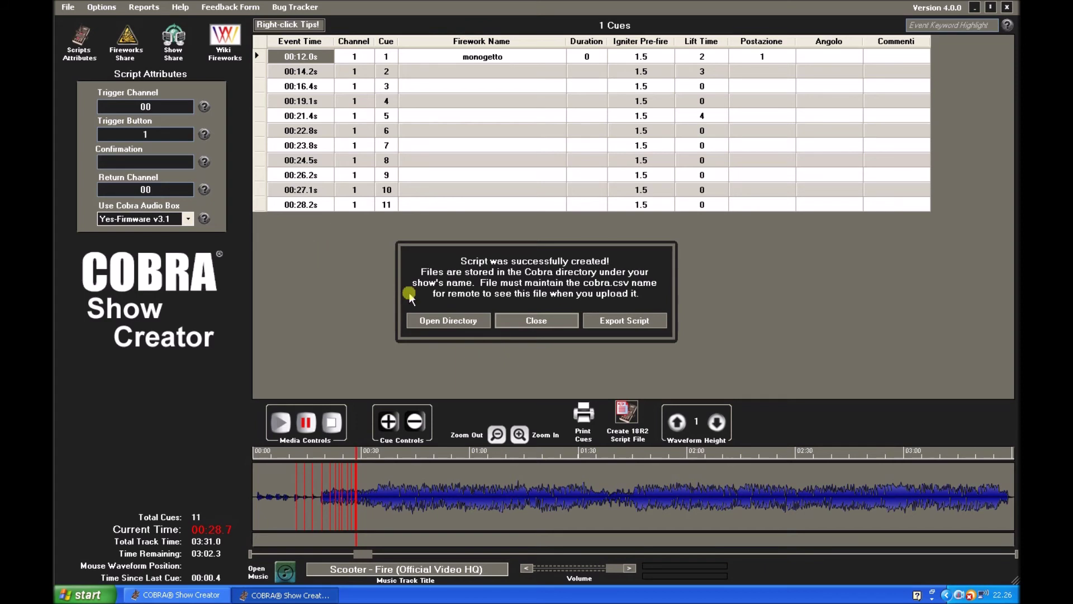
{"action": "left_click", "coordinate": [636, 321]}
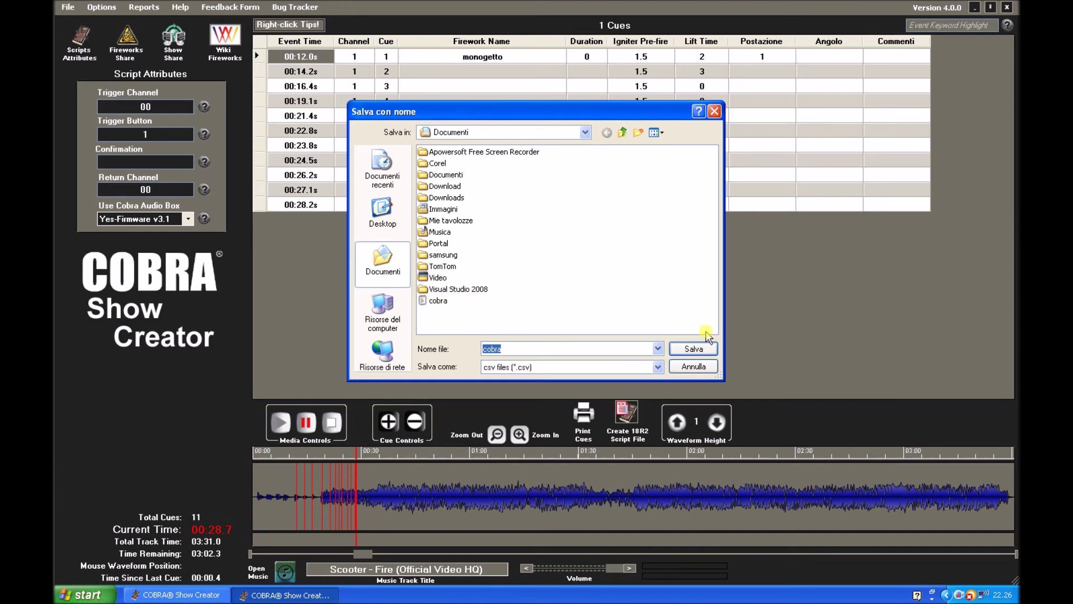
{"action": "left_click", "coordinate": [694, 349]}
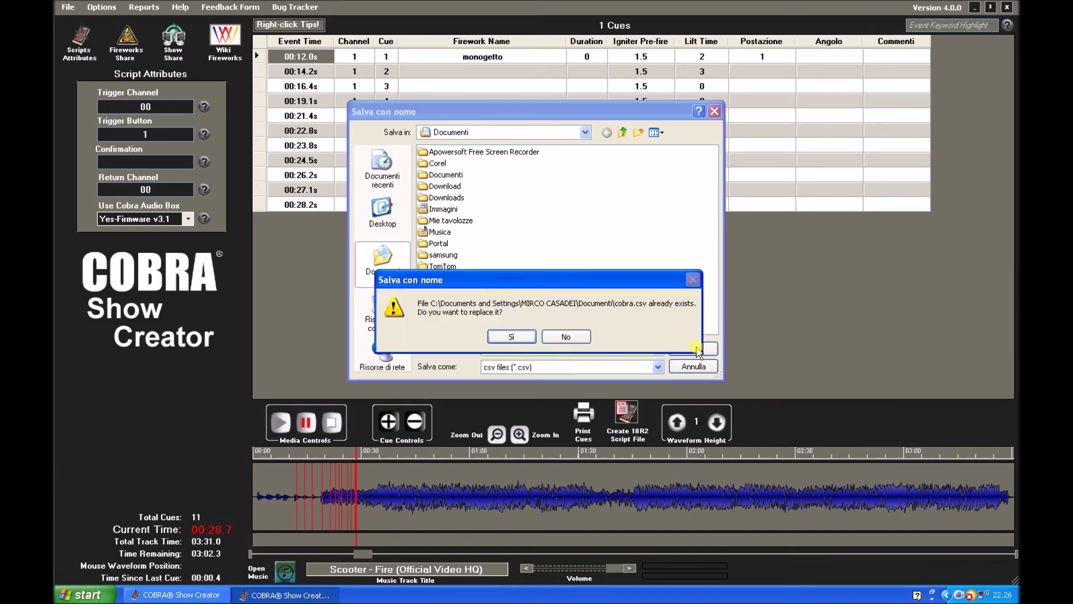
{"action": "left_click", "coordinate": [518, 336]}
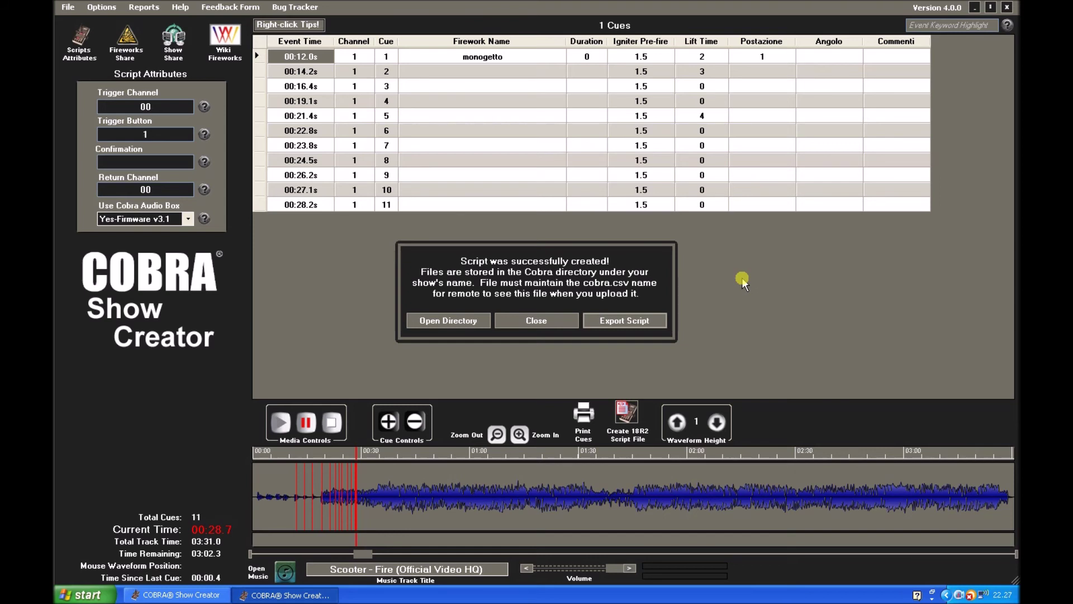
{"action": "left_click", "coordinate": [526, 321]}
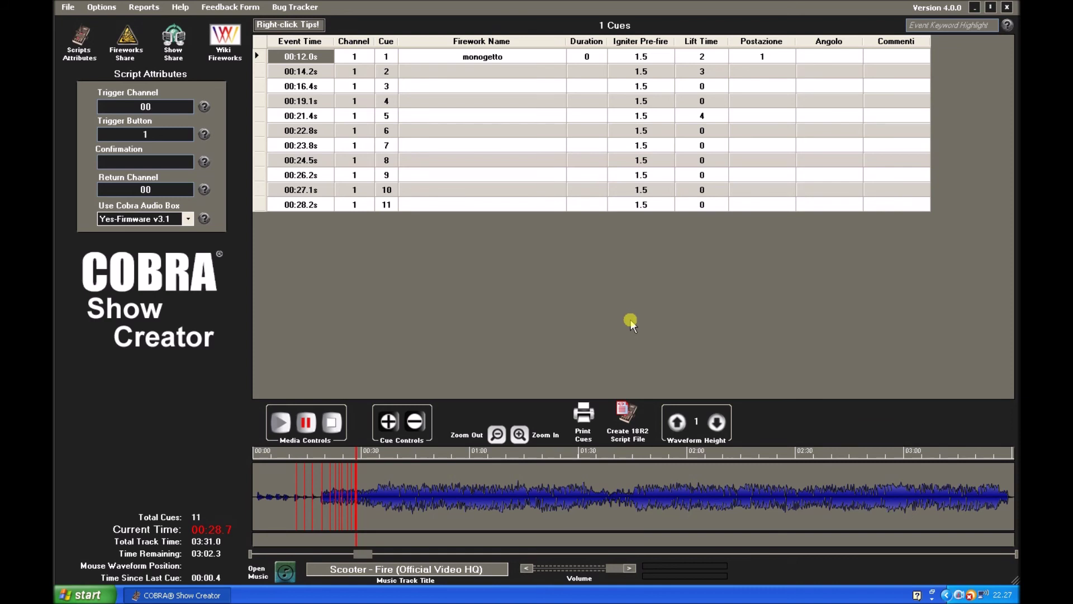
Examine the cue label and cue sheet printing options, leaving without printing.
{"action": "left_click", "coordinate": [579, 418]}
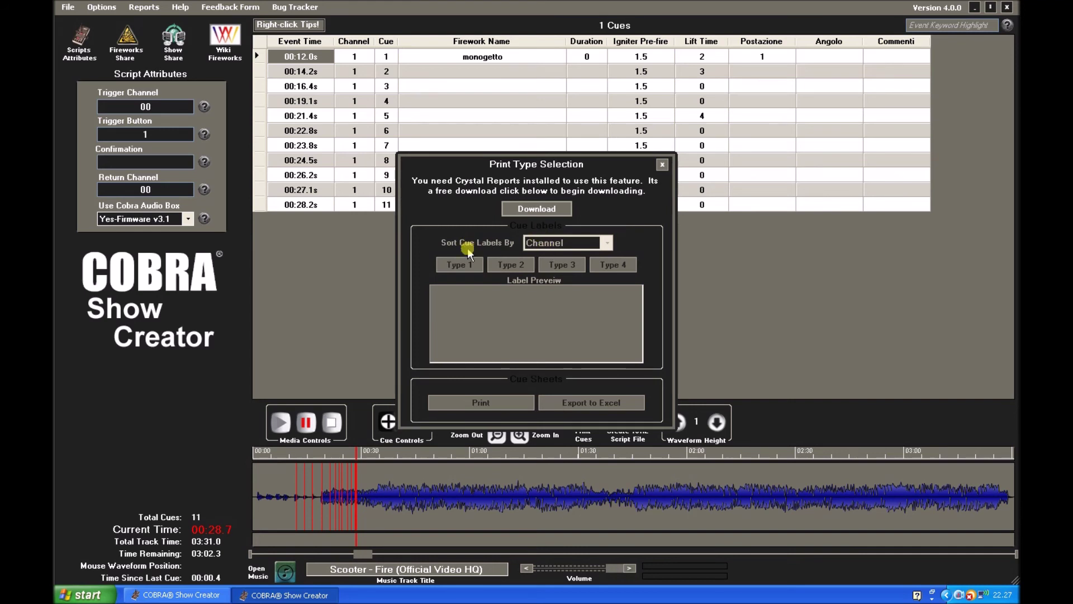
{"action": "left_click", "coordinate": [664, 164]}
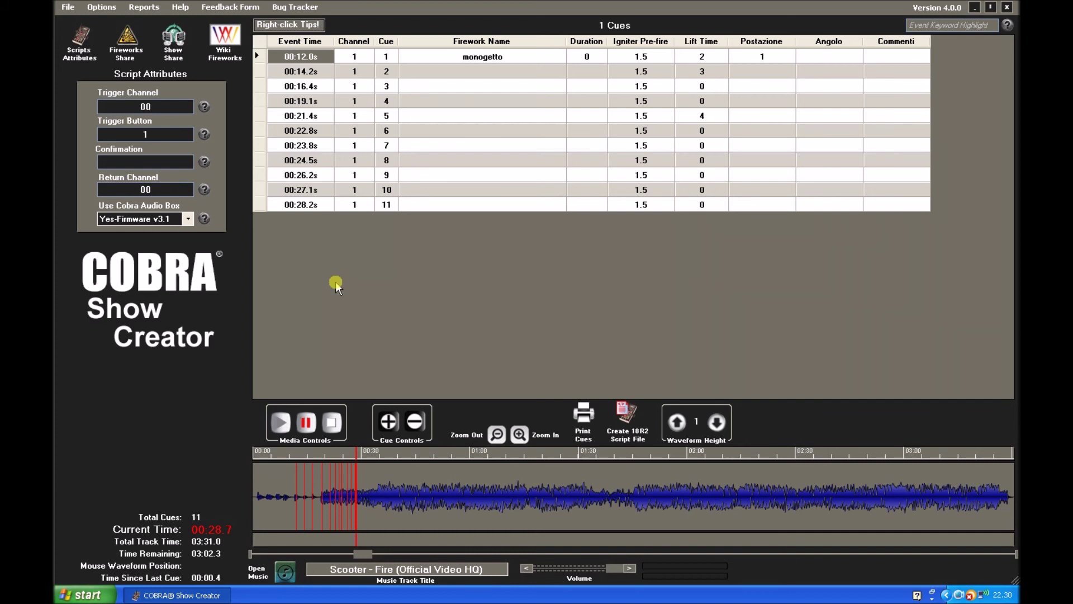
Close the Scooter - Fire show and dismiss the save message.
{"action": "left_click", "coordinate": [67, 8]}
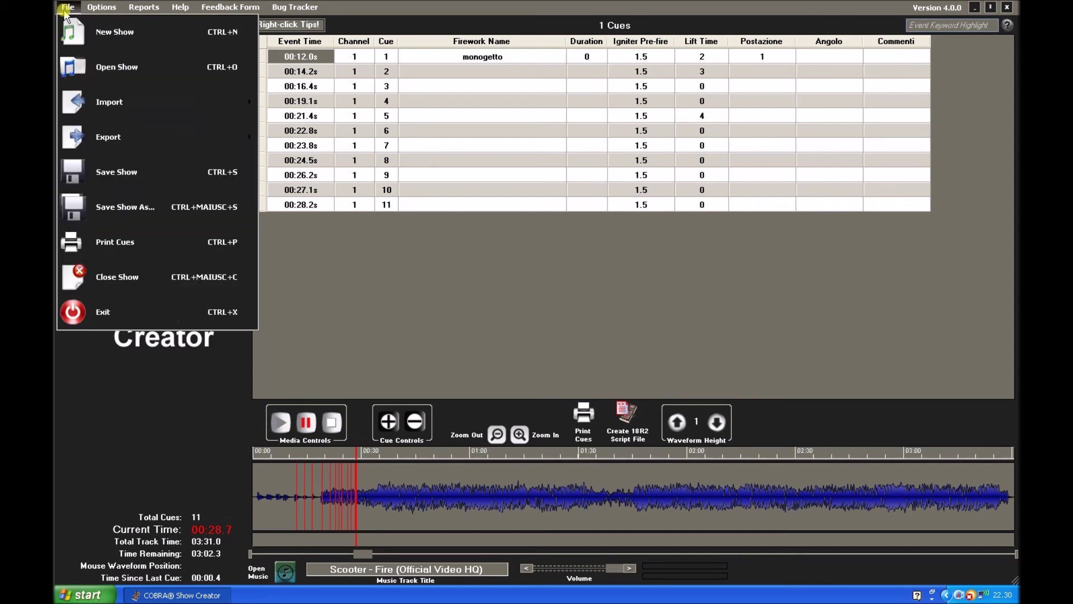
{"action": "left_click", "coordinate": [85, 278]}
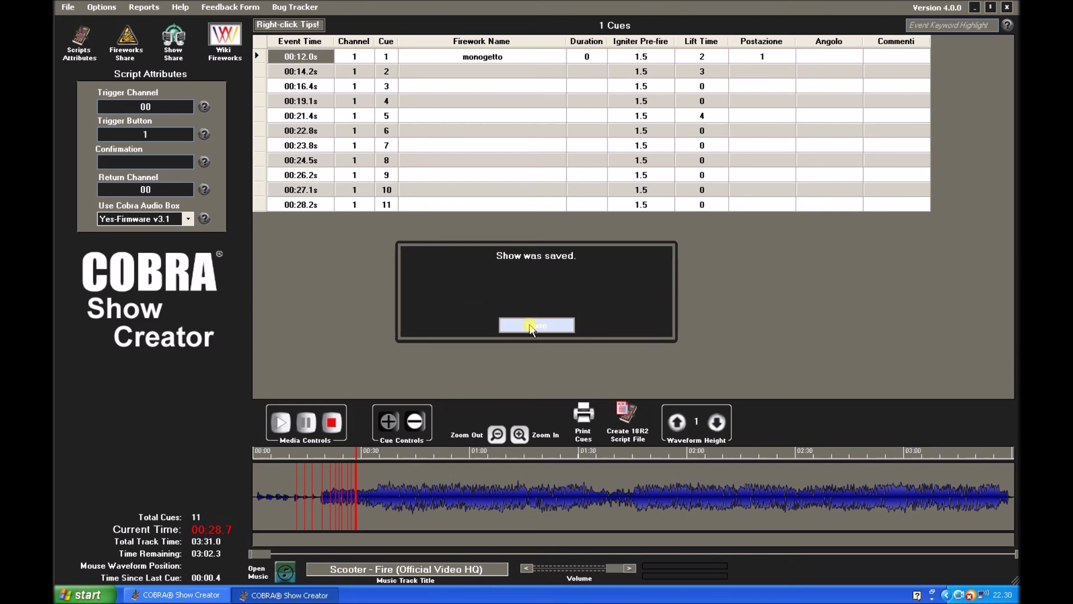
{"action": "left_click", "coordinate": [530, 325]}
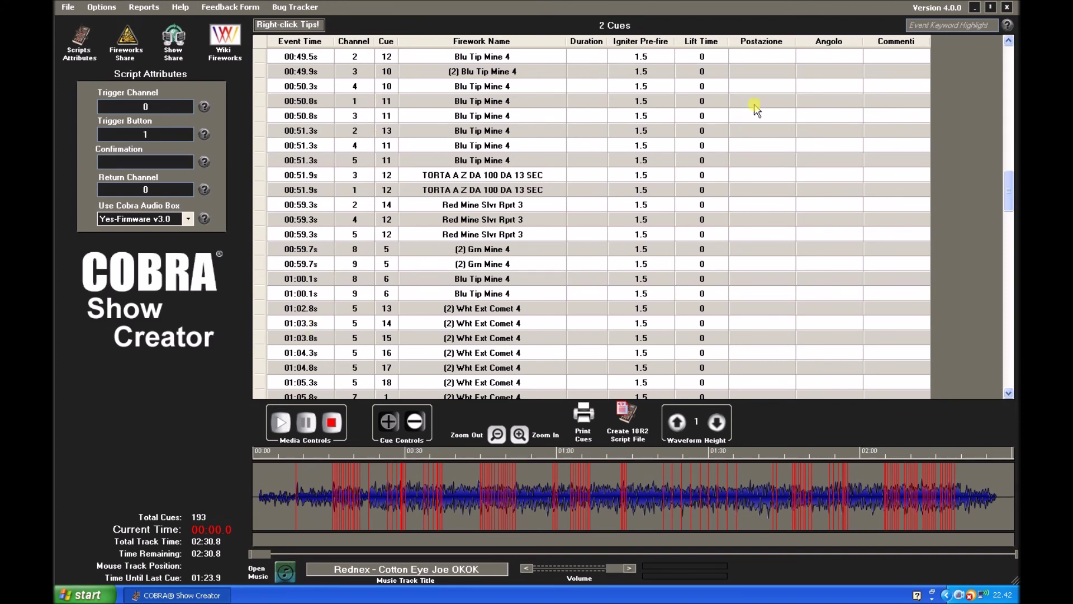
Disable the Talon igniter clips pre-fire time in the event settings and save the change.
{"action": "left_click_drag", "start_coordinate": [1001, 193], "coordinate": [1001, 65]}
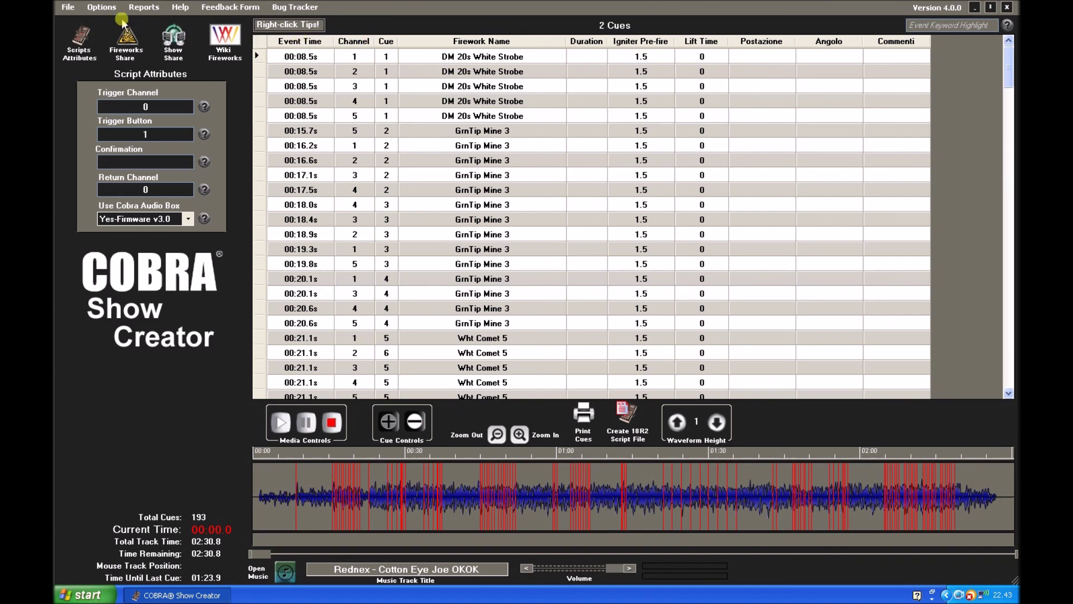
{"action": "left_click", "coordinate": [102, 8]}
{"action": "left_click", "coordinate": [119, 23]}
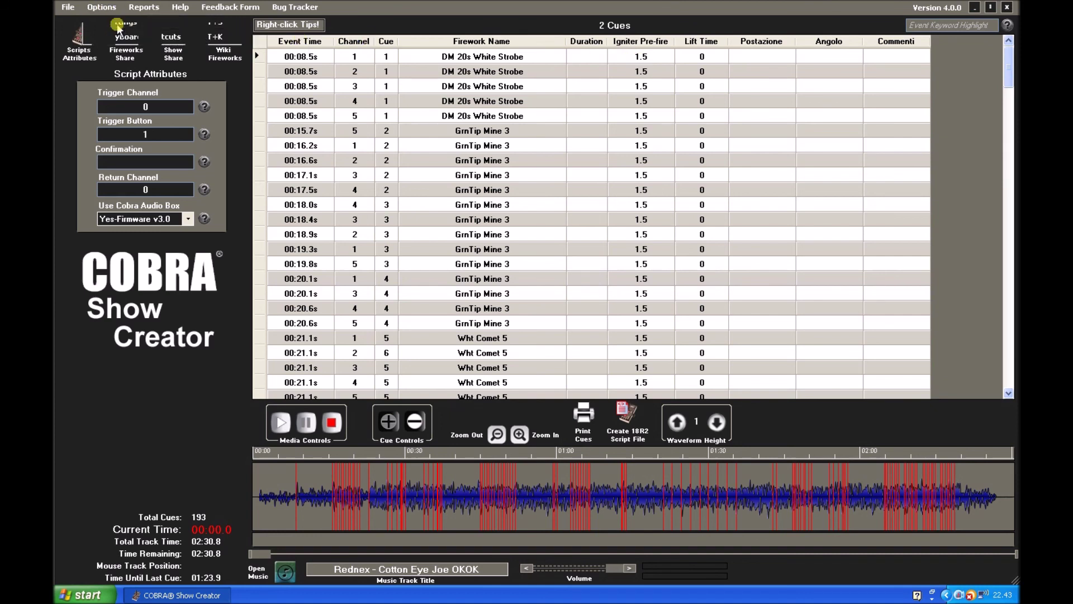
{"action": "left_click", "coordinate": [275, 100]}
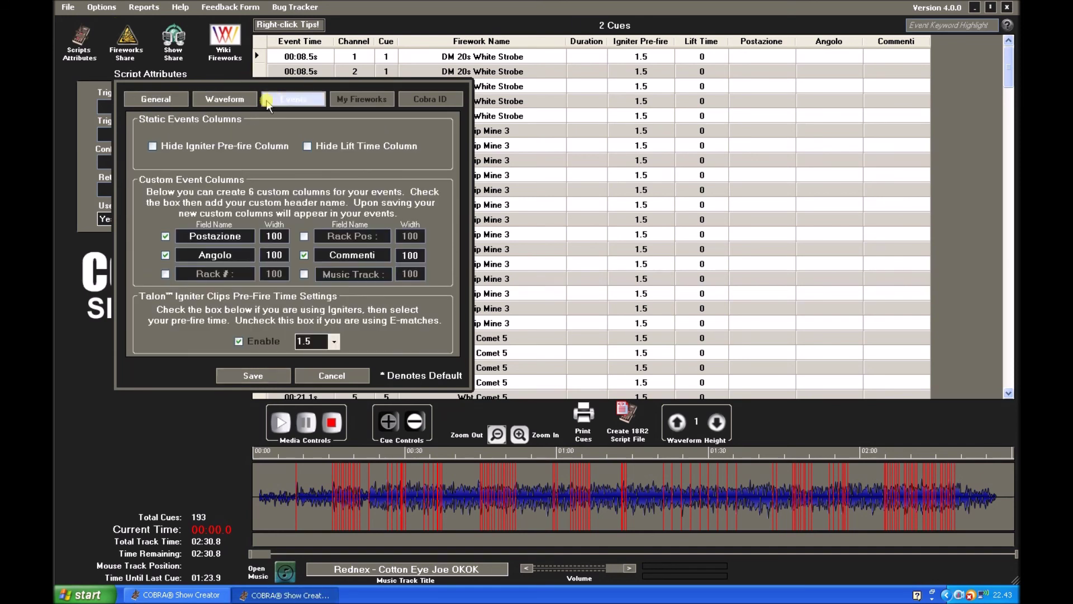
{"action": "left_click", "coordinate": [239, 338]}
{"action": "left_click", "coordinate": [241, 375]}
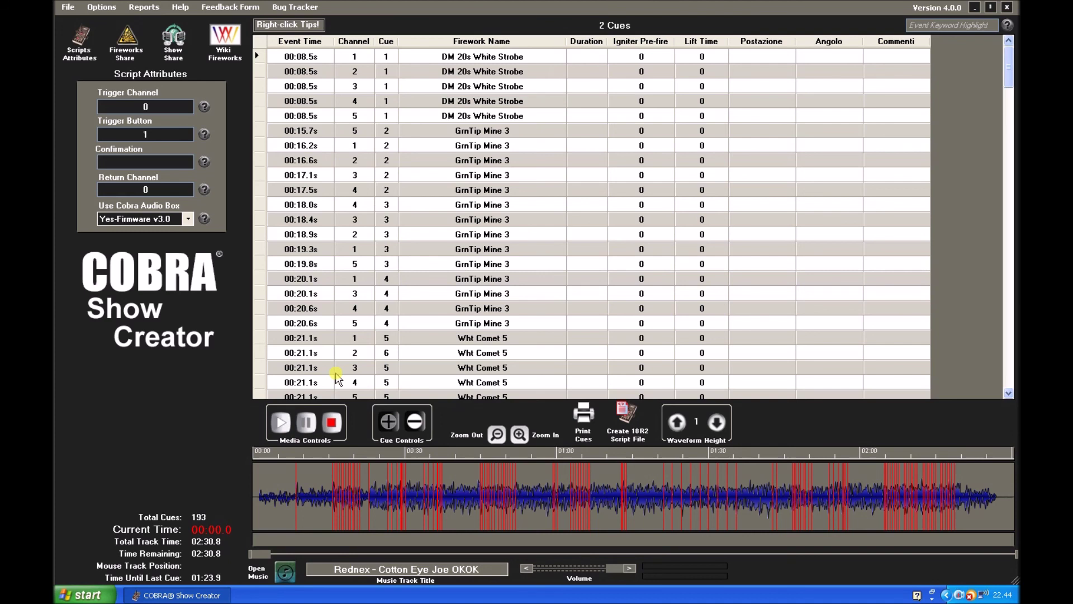
Play the Cotton Eye Joe show past the 00:37.4 events, pause it and return to the first cues.
{"action": "left_click", "coordinate": [276, 431]}
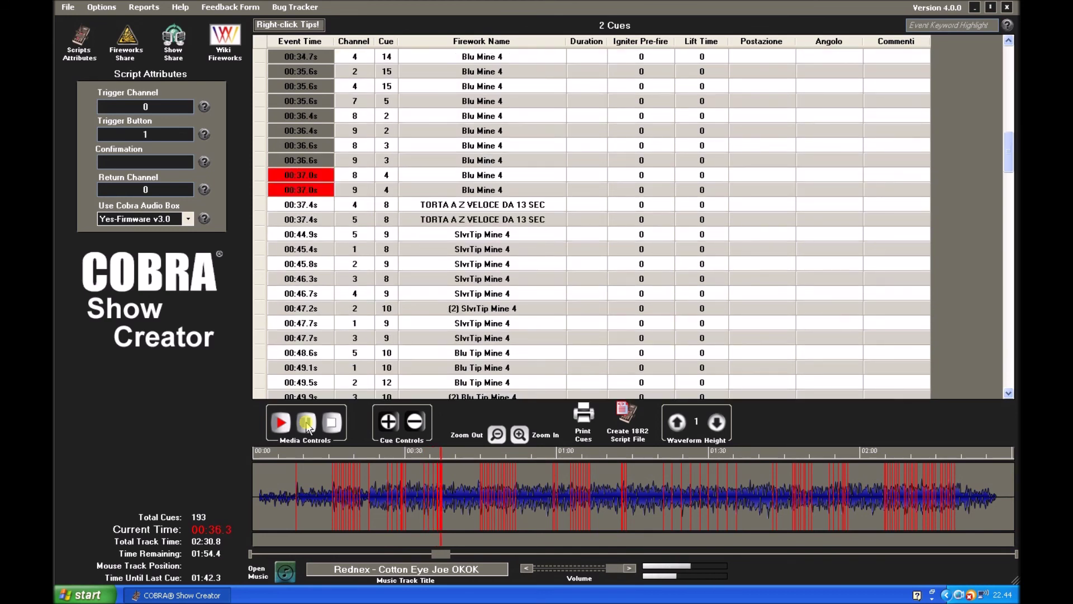
{"action": "left_click", "coordinate": [306, 426]}
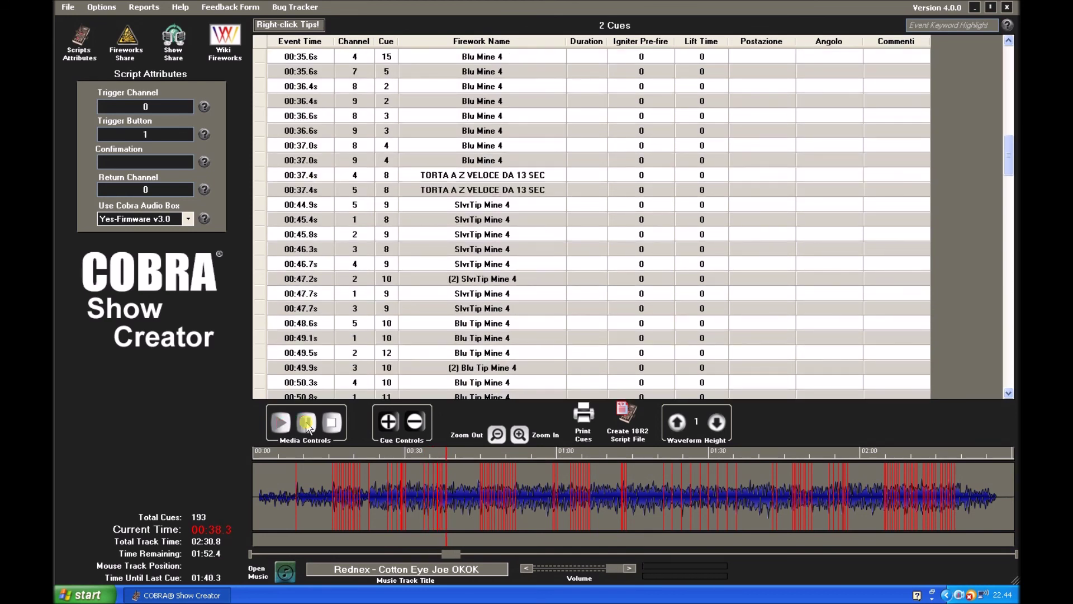
{"action": "left_click_drag", "start_coordinate": [1008, 156], "coordinate": [1008, 64]}
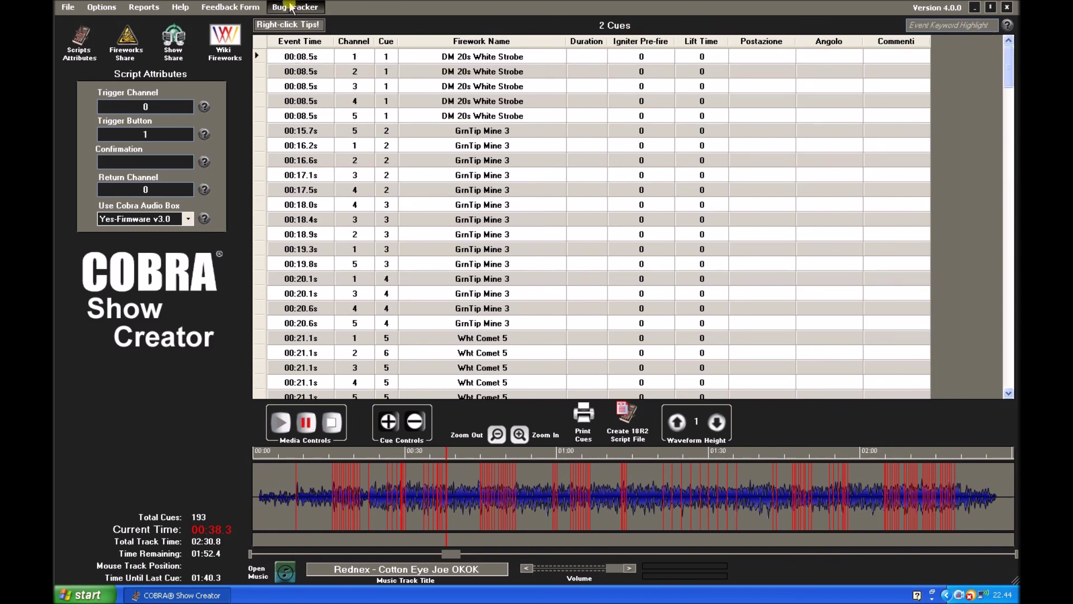
Close the Cotton Eye Joe show.
{"action": "left_click", "coordinate": [68, 7]}
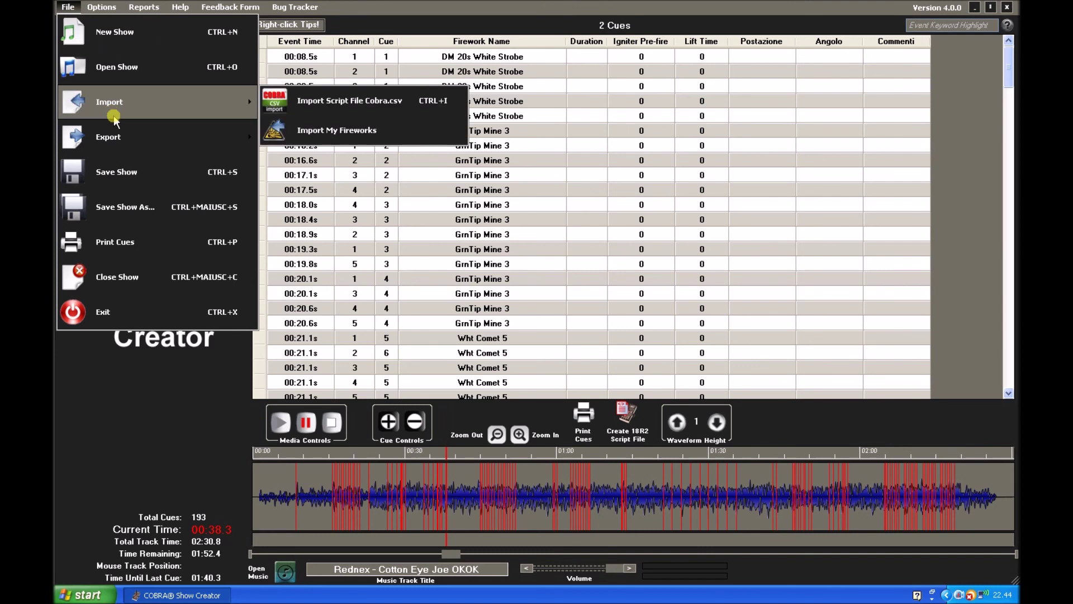
{"action": "left_click", "coordinate": [150, 279]}
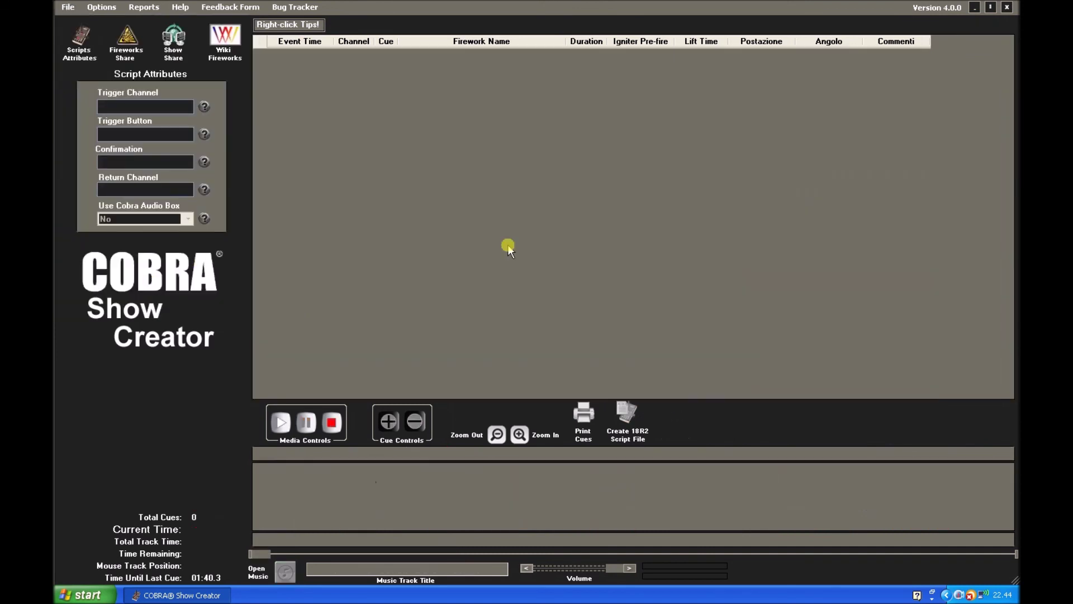